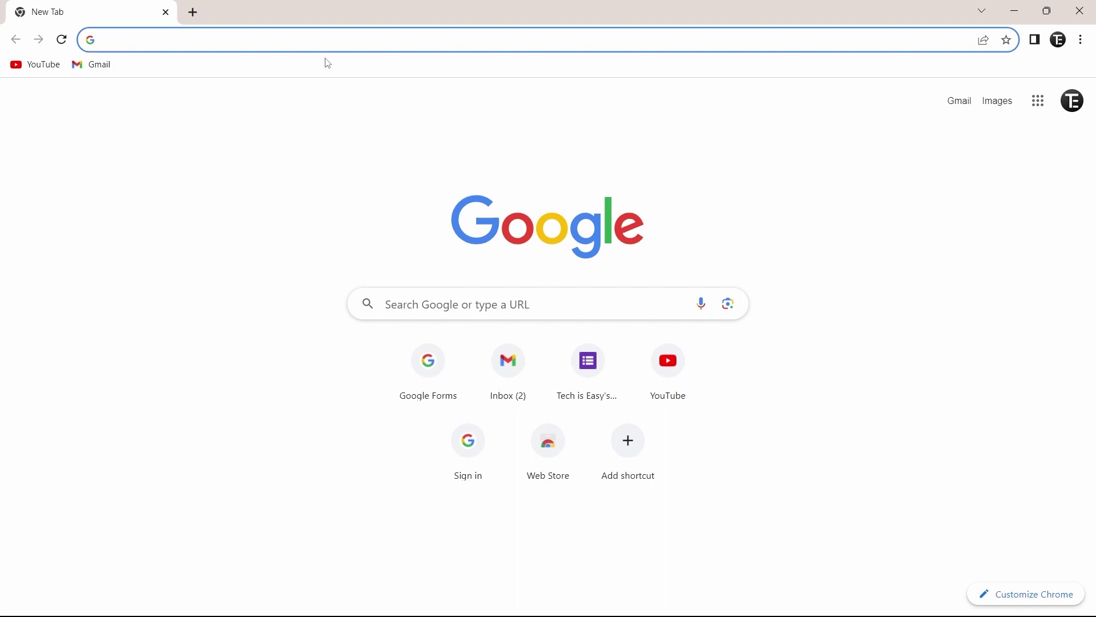
- Search Google for 'linktree login' and scroll to Linktree's official Log in result
type("linktree")
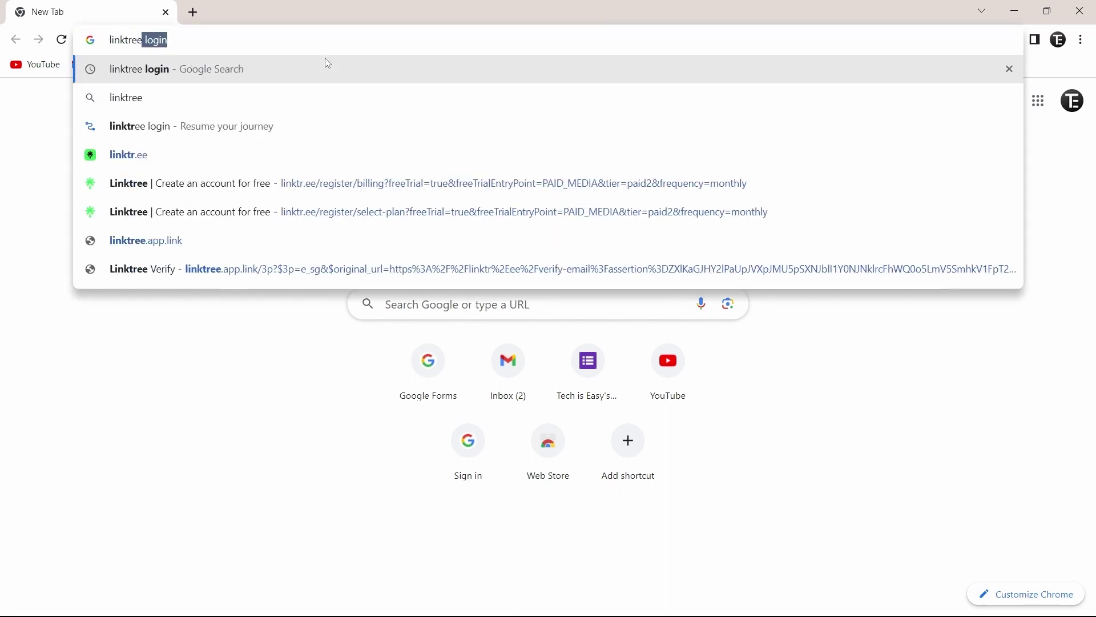
key("Right")
key("Return")
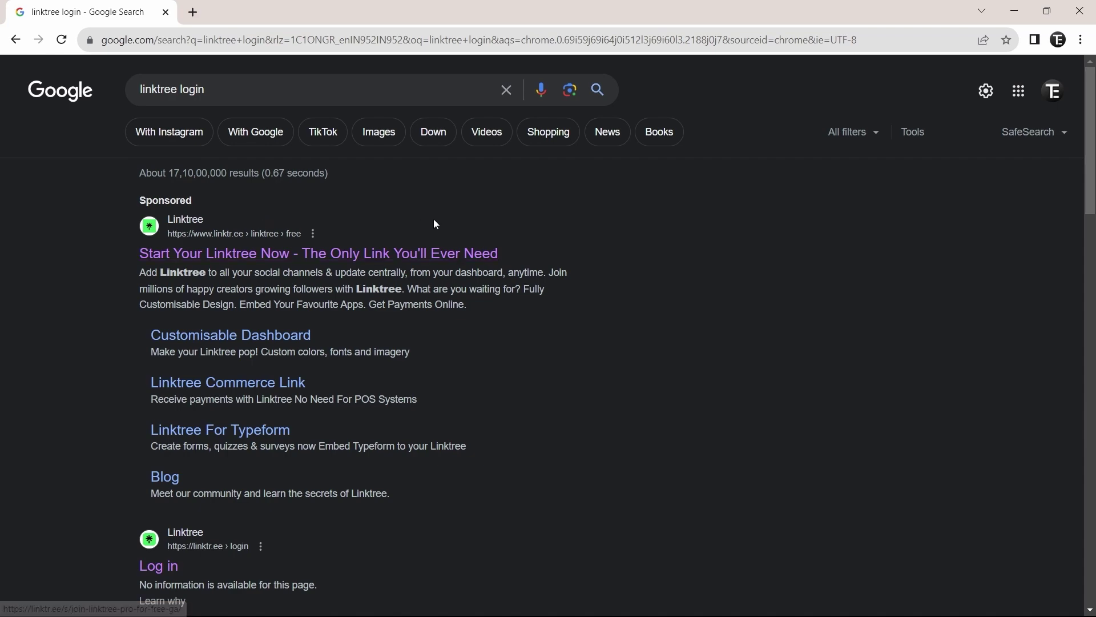
scroll(434, 222, "down", 4)
scroll(434, 223, "down", 4)
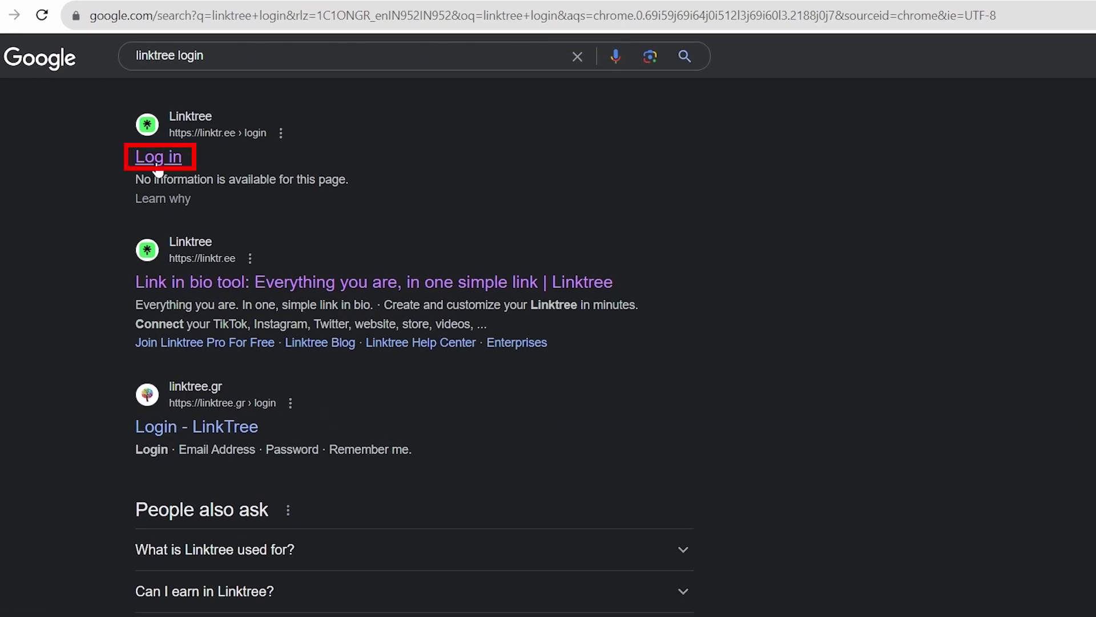
- Open Linktree's login page and switch to creating a new account
left_click(154, 166)
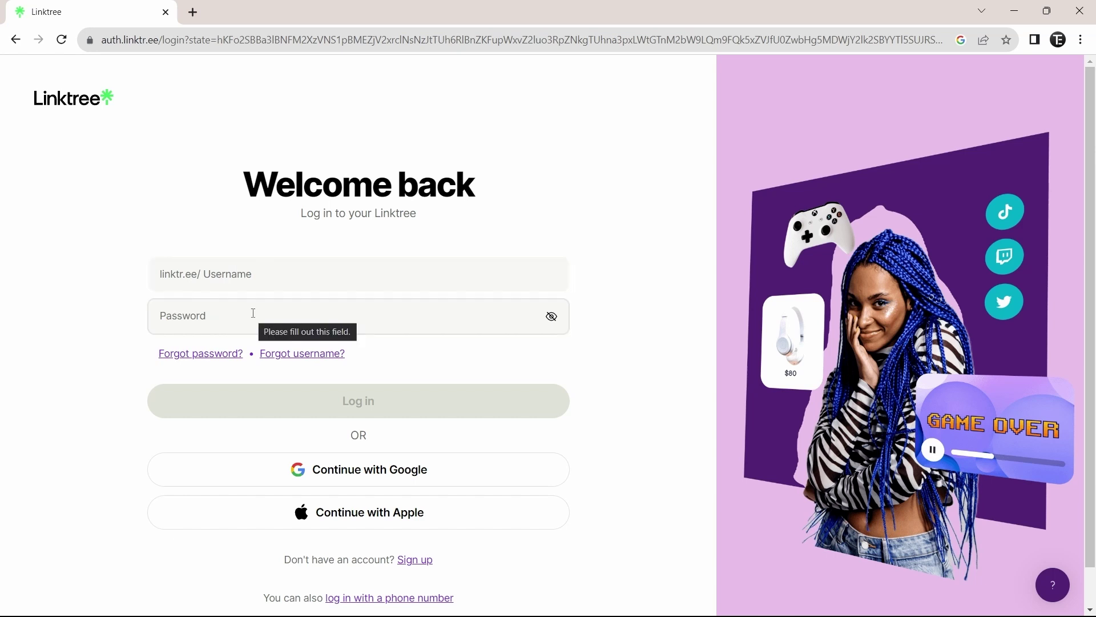
scroll(253, 313, "down", 1)
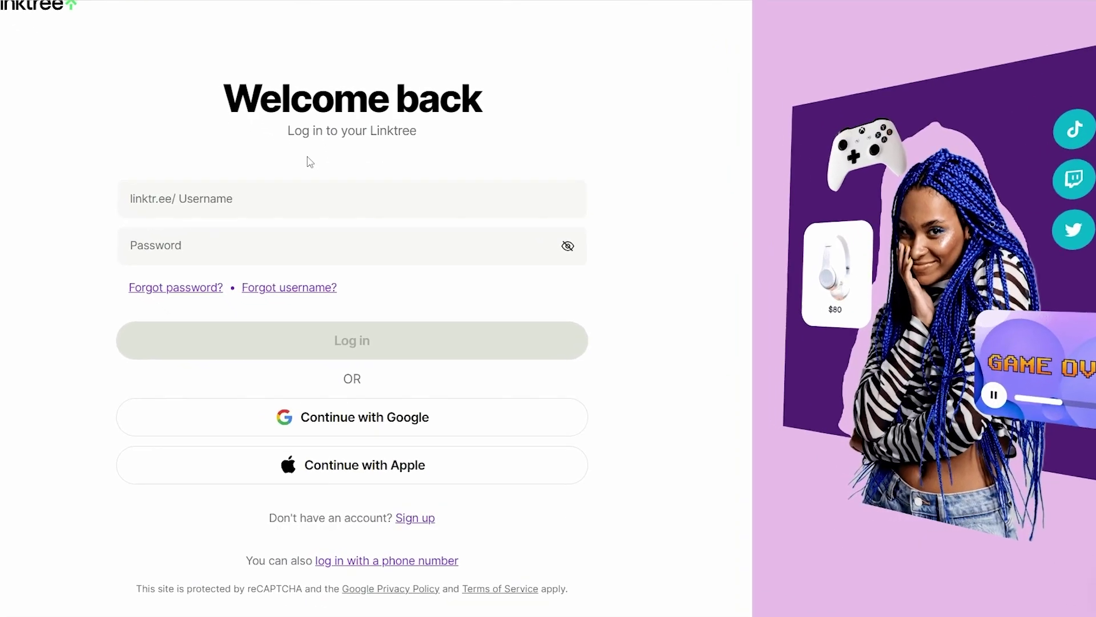
left_click(413, 524)
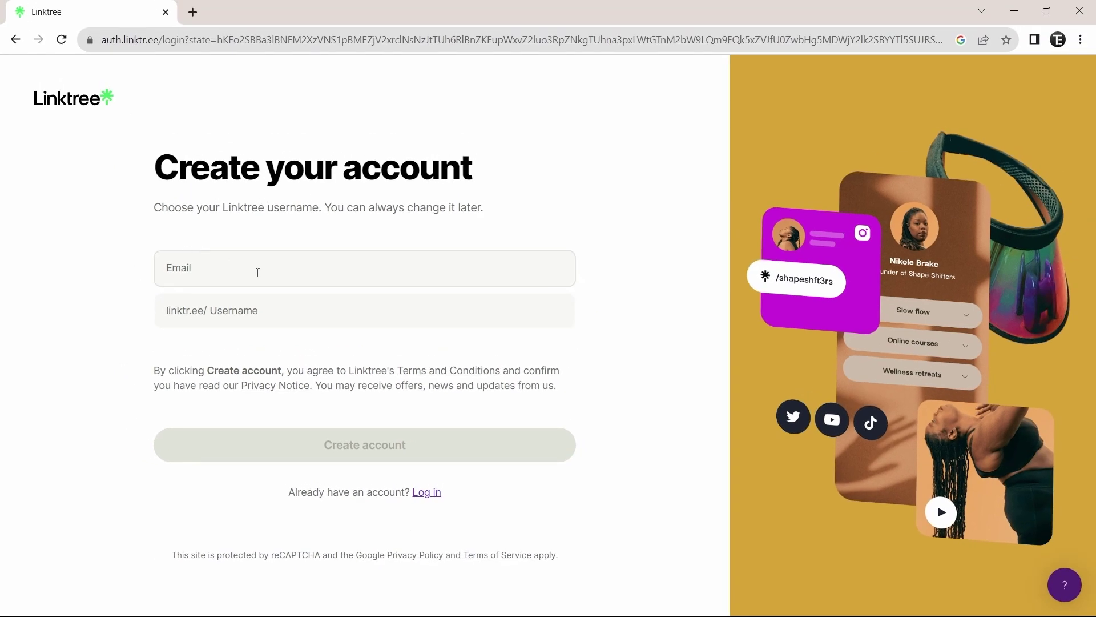
- Fill in the saved e-mail address and a username, then create the account
left_click(262, 269)
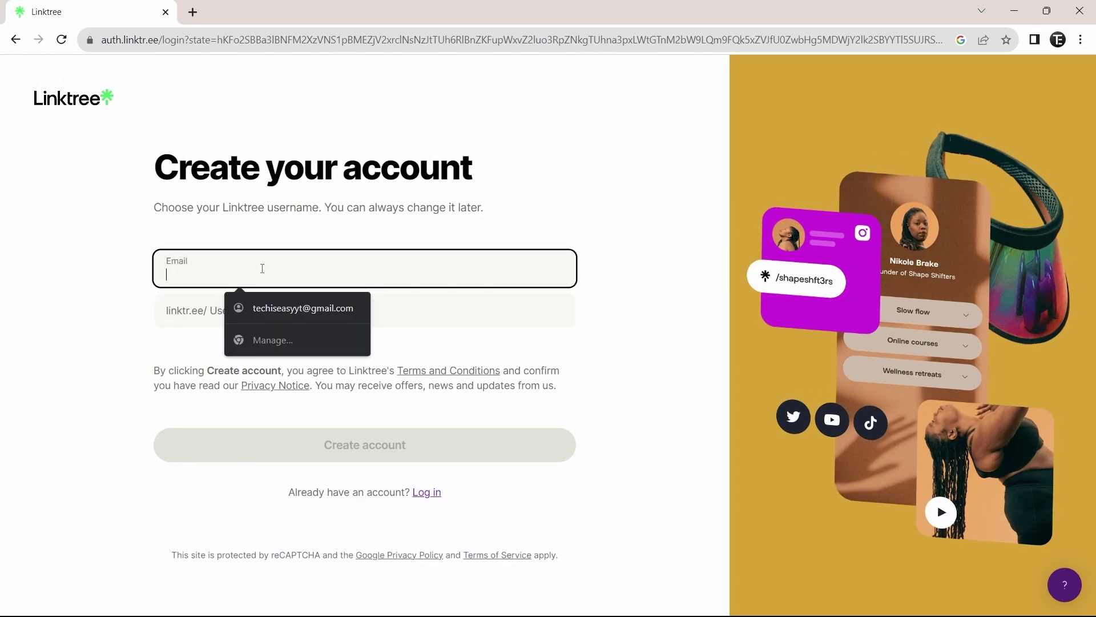
left_click(303, 307)
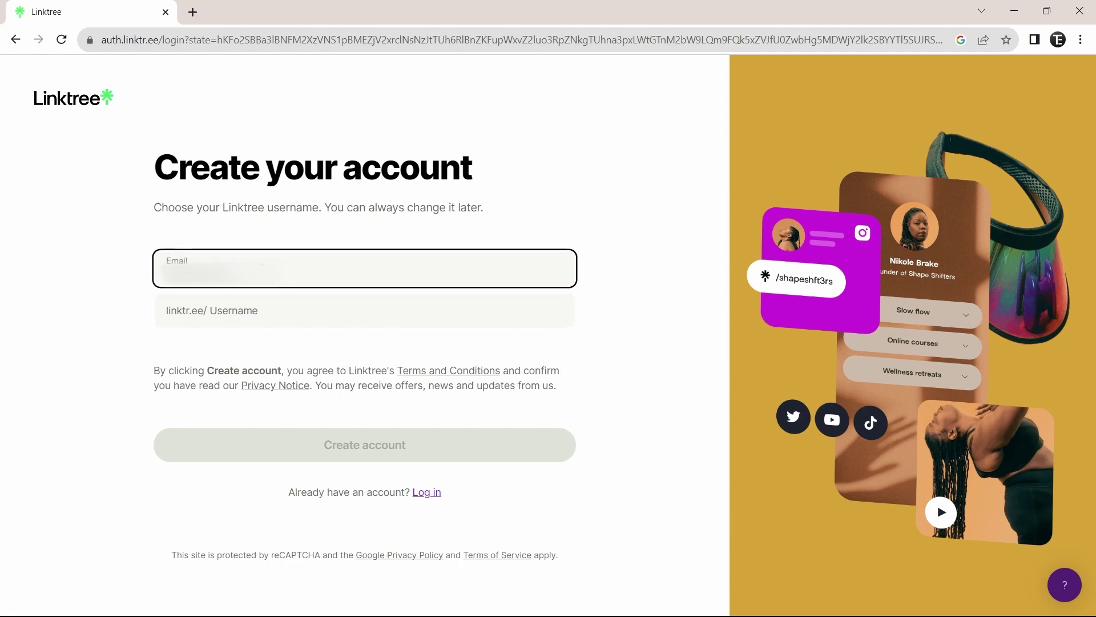
left_click(210, 310)
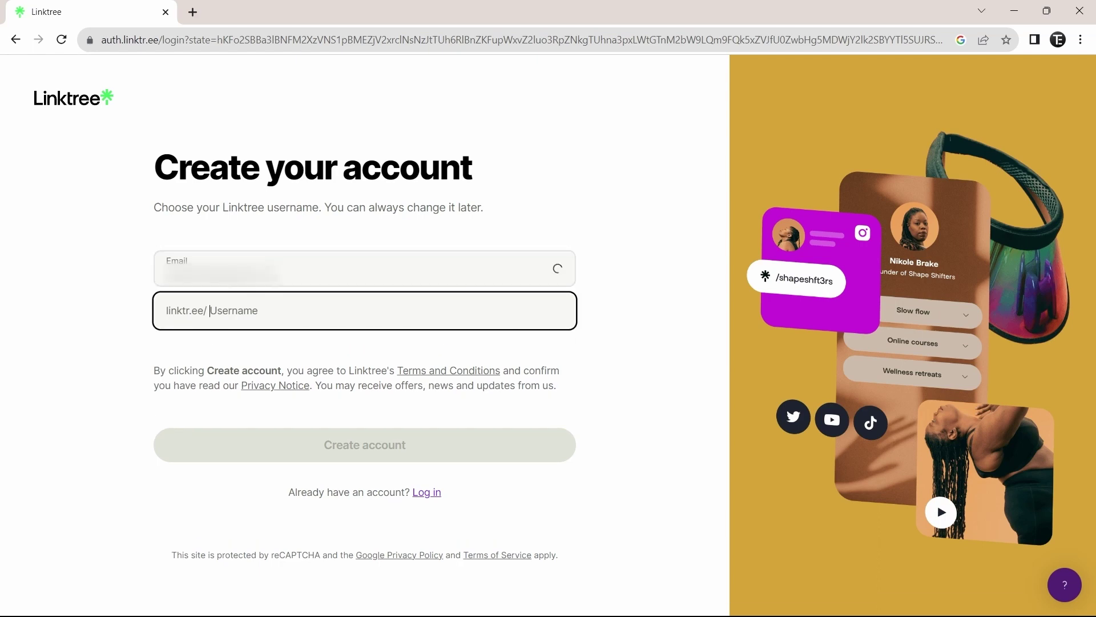
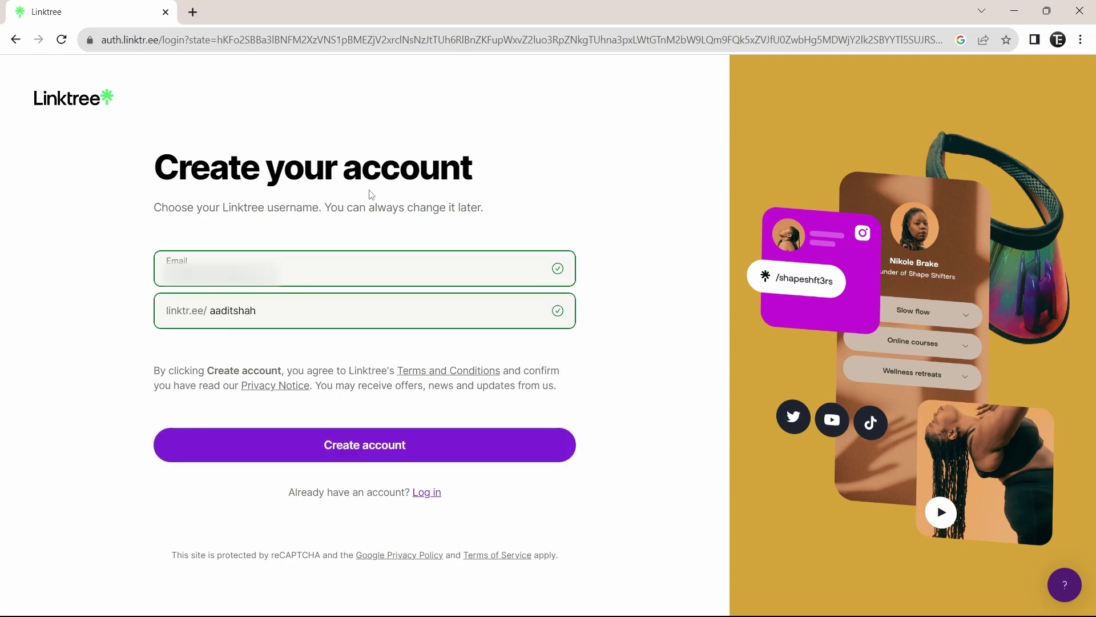
left_click(343, 448)
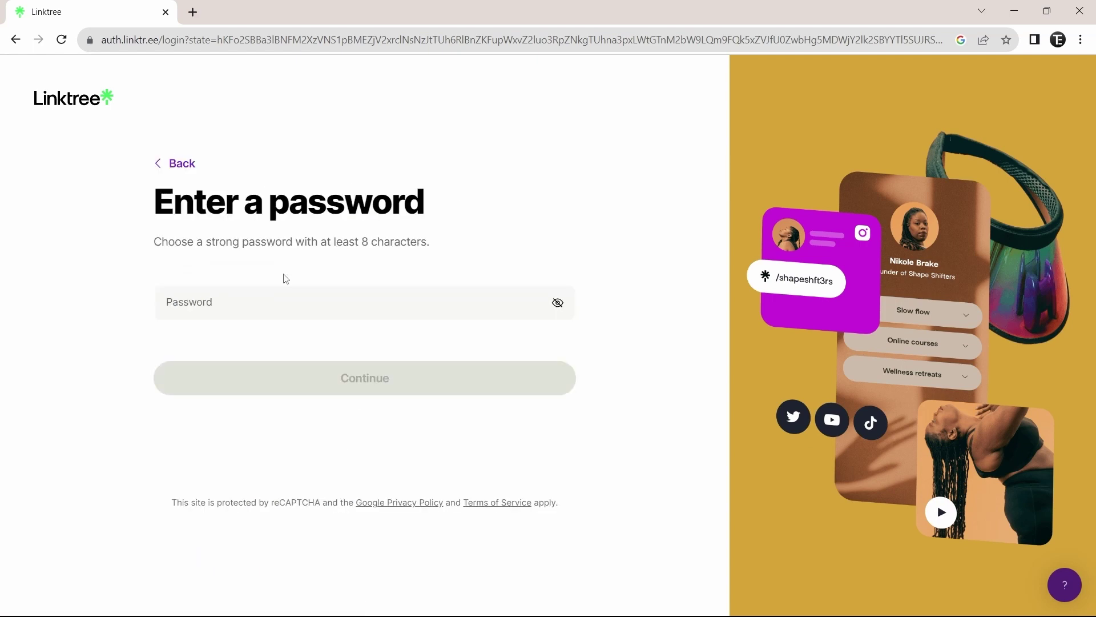
- Set the account password and fill in the saved profile name
left_click(273, 303)
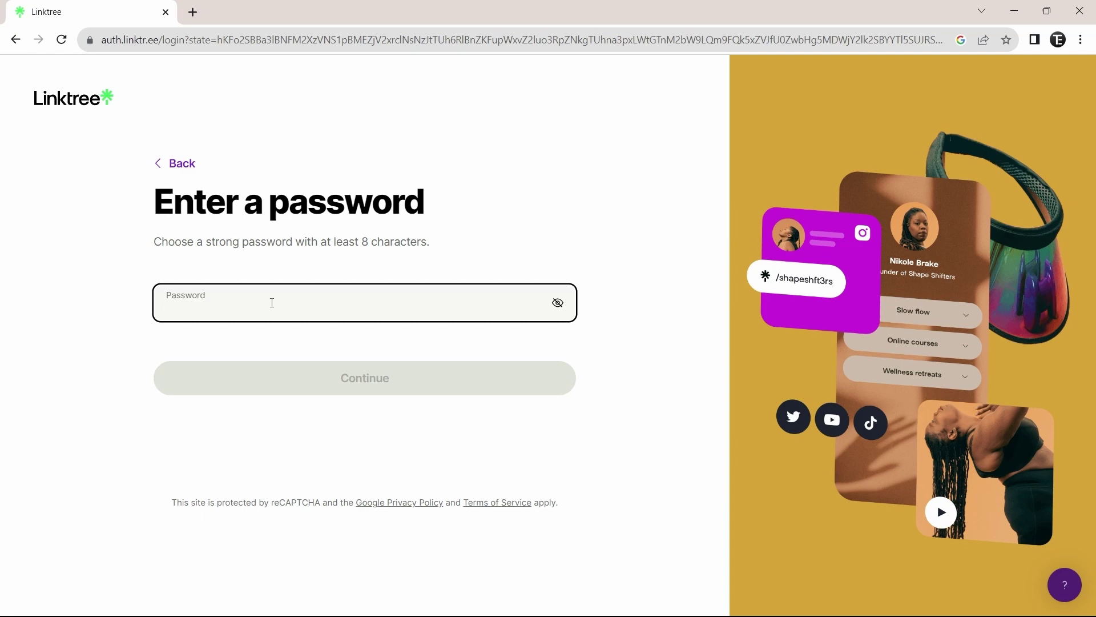
type("********")
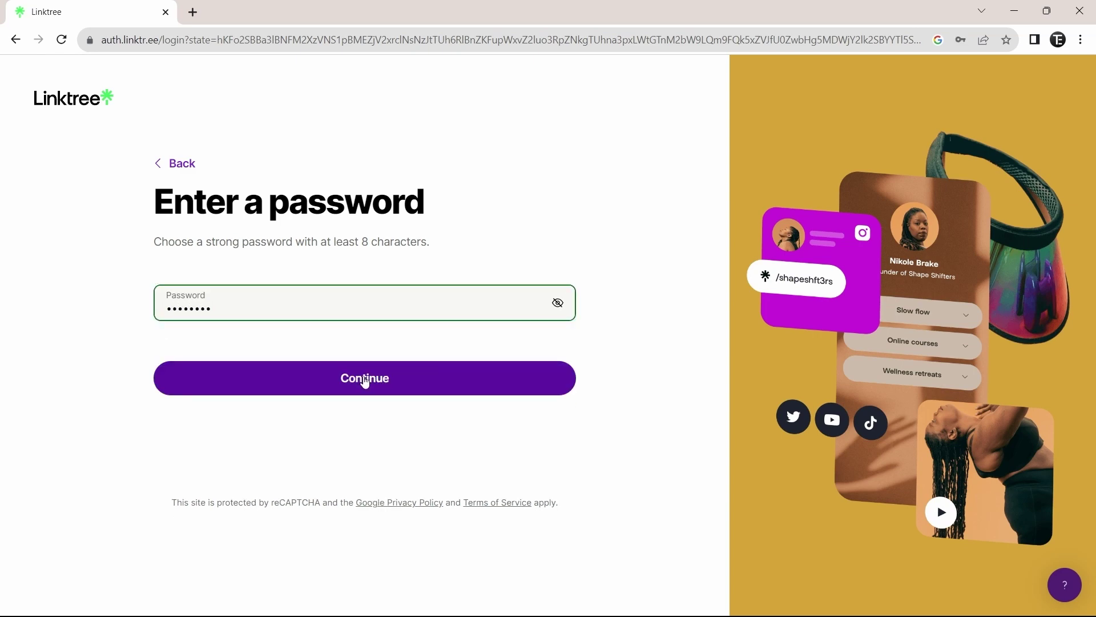
left_click(366, 379)
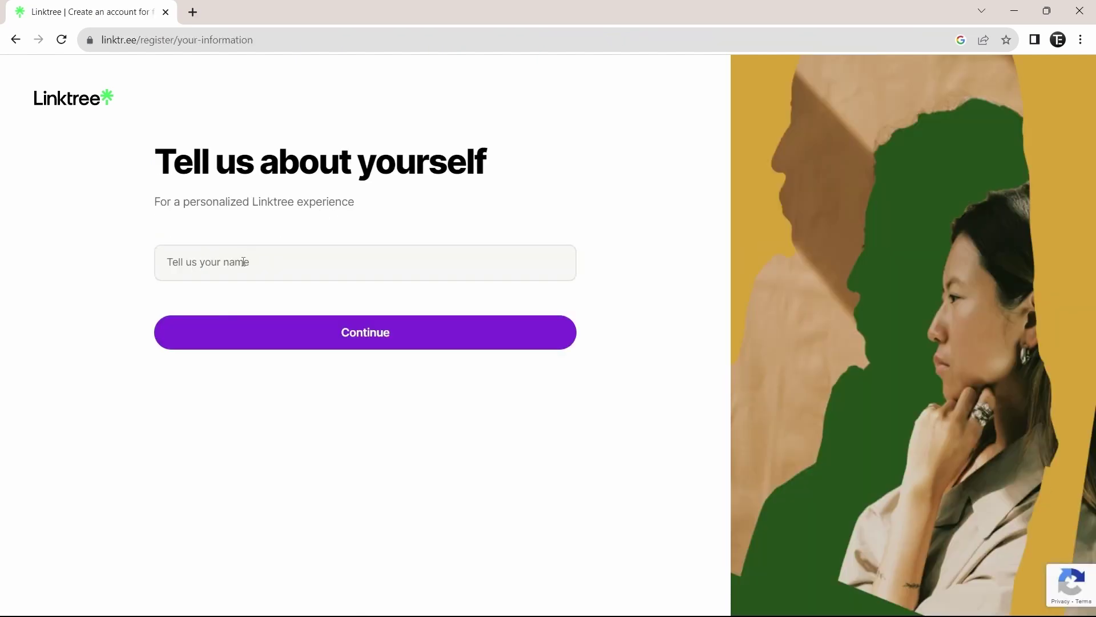
left_click(244, 262)
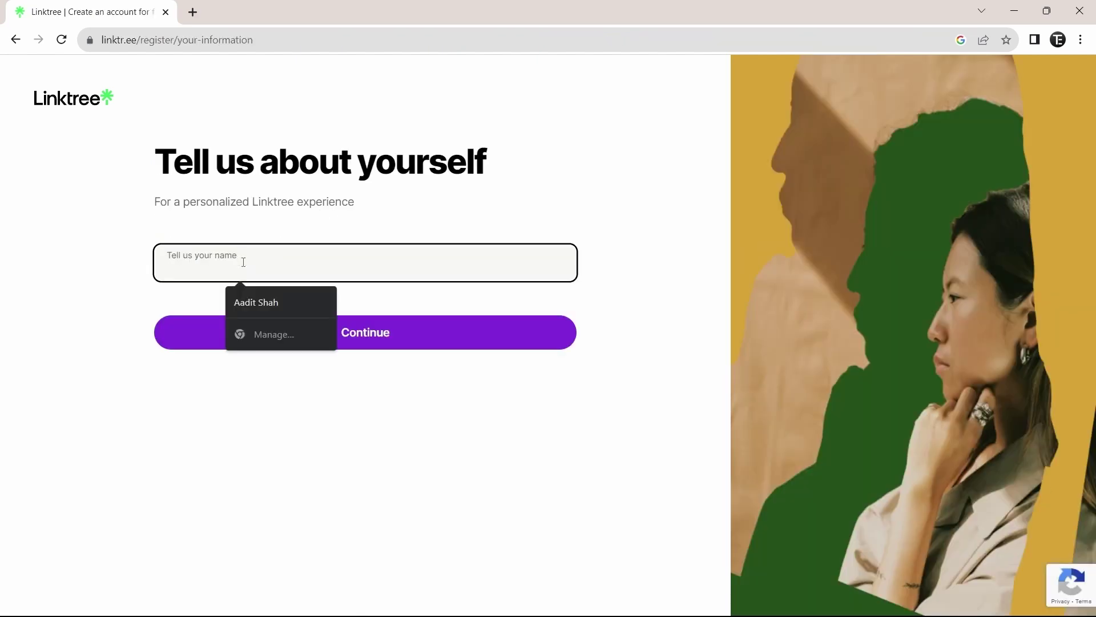
key("Down")
key("Return")
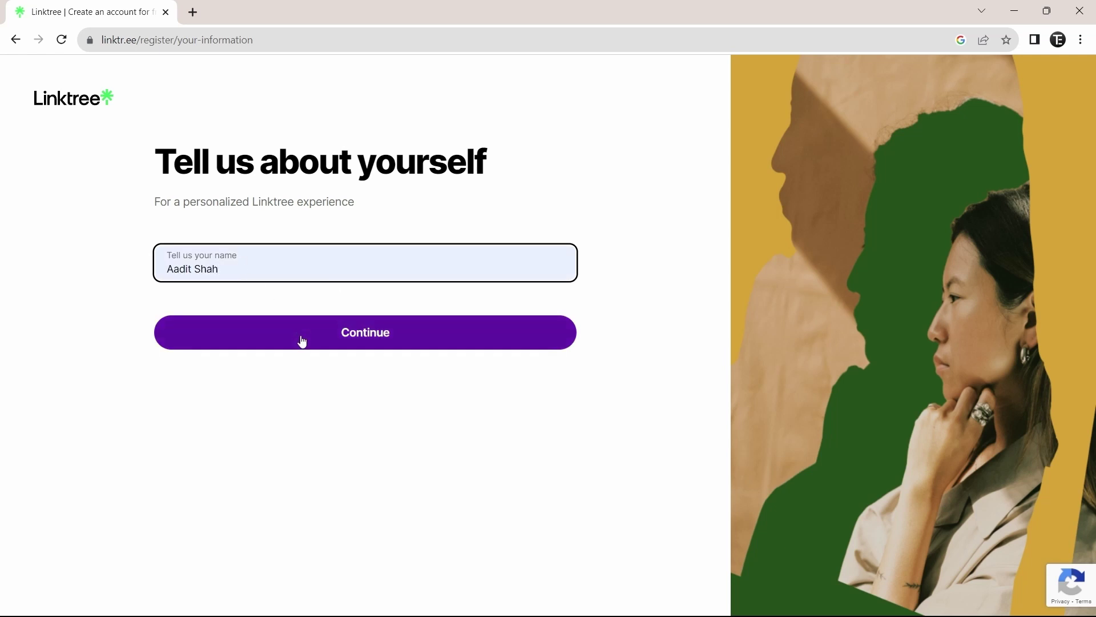
left_click(301, 340)
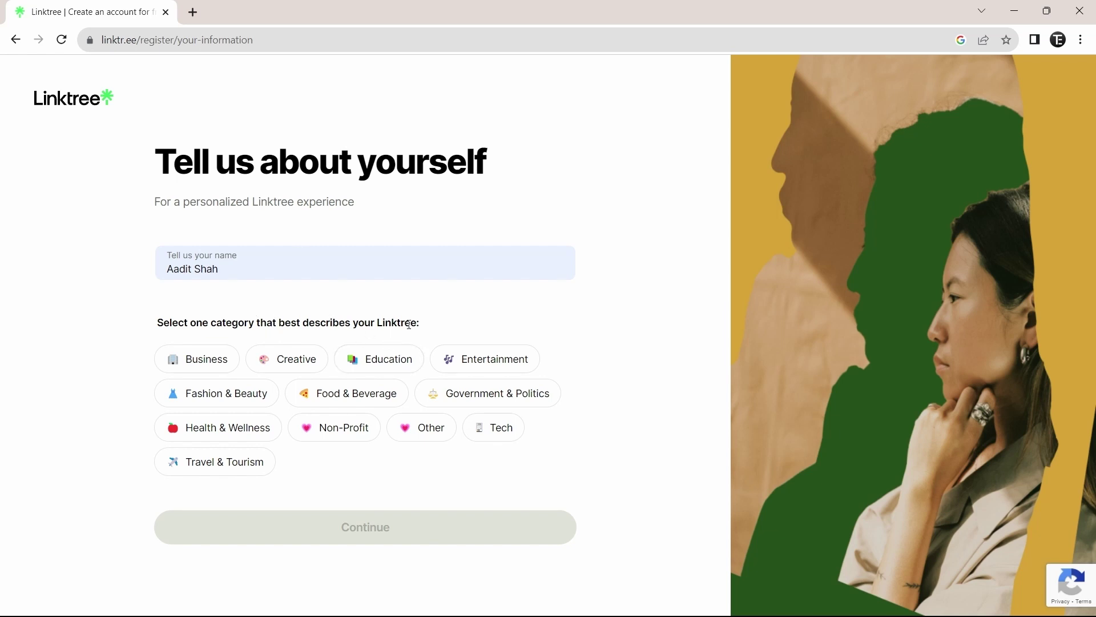
- Choose Tech with the Mobile App subcategory for the page and continue to plans
left_click(480, 438)
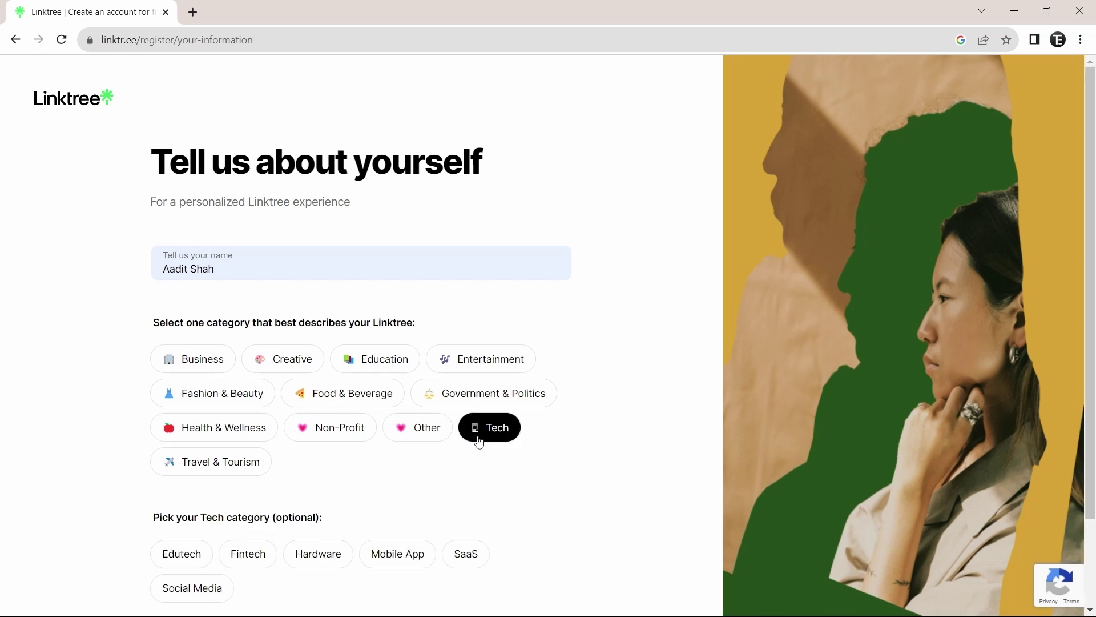
scroll(371, 477, "down", 2)
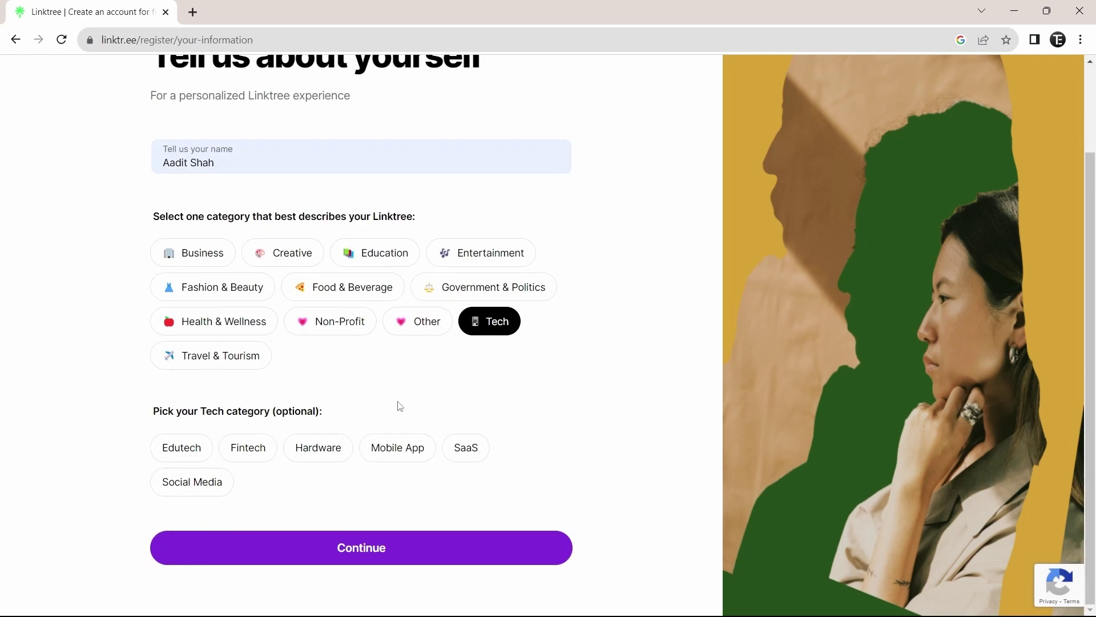
left_click(384, 454)
left_click(320, 548)
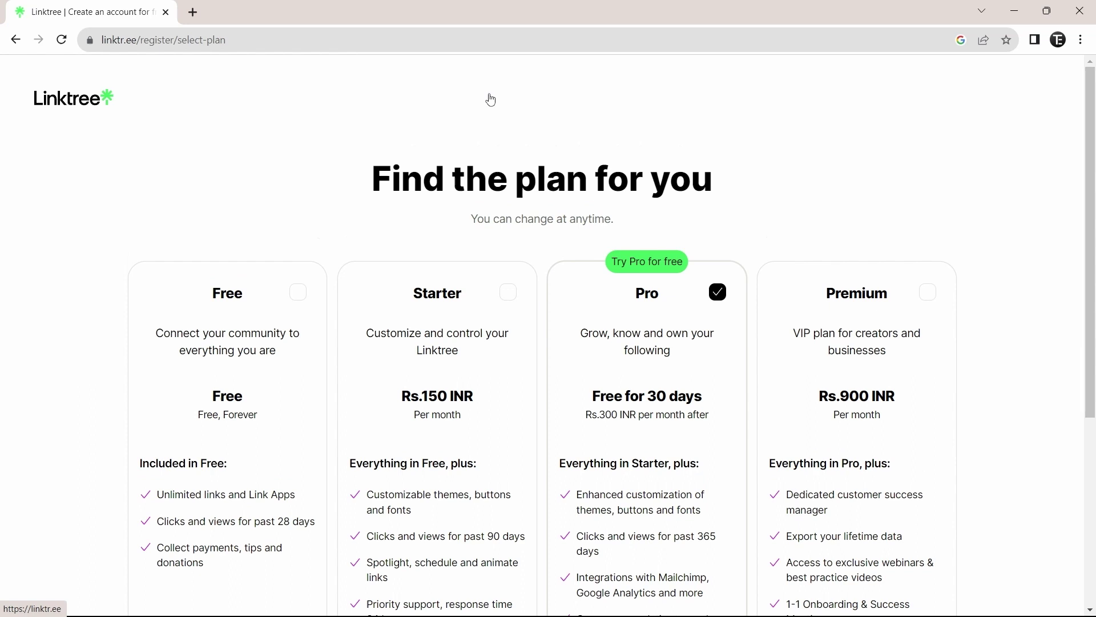
- Select the Free plan instead of Pro and join Linktree for free
scroll(490, 98, "down", 1)
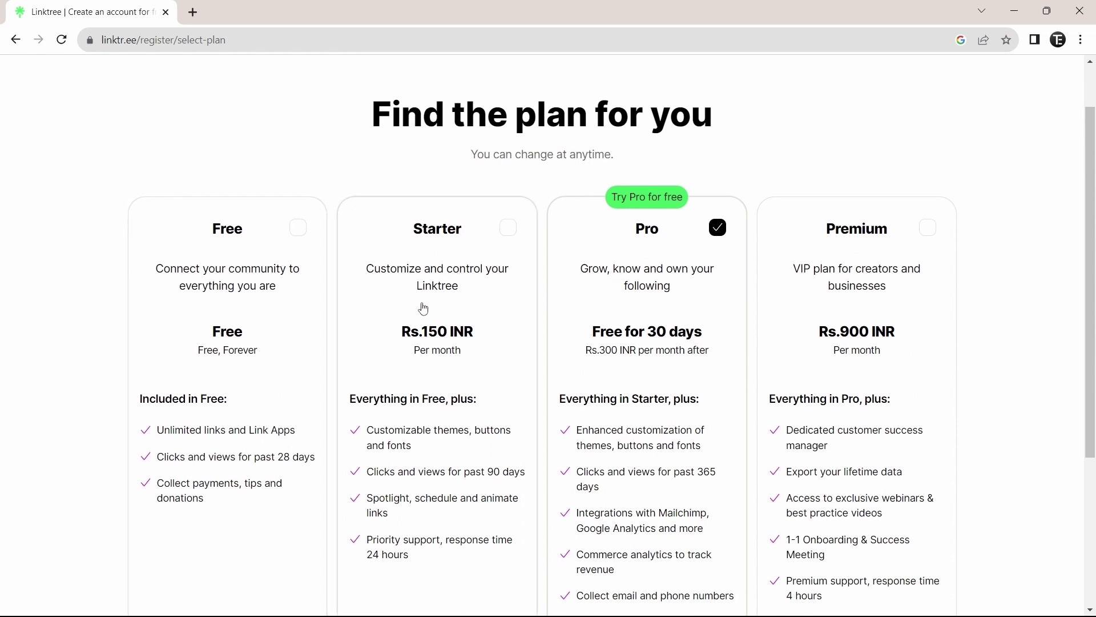
scroll(411, 318, "down", 1)
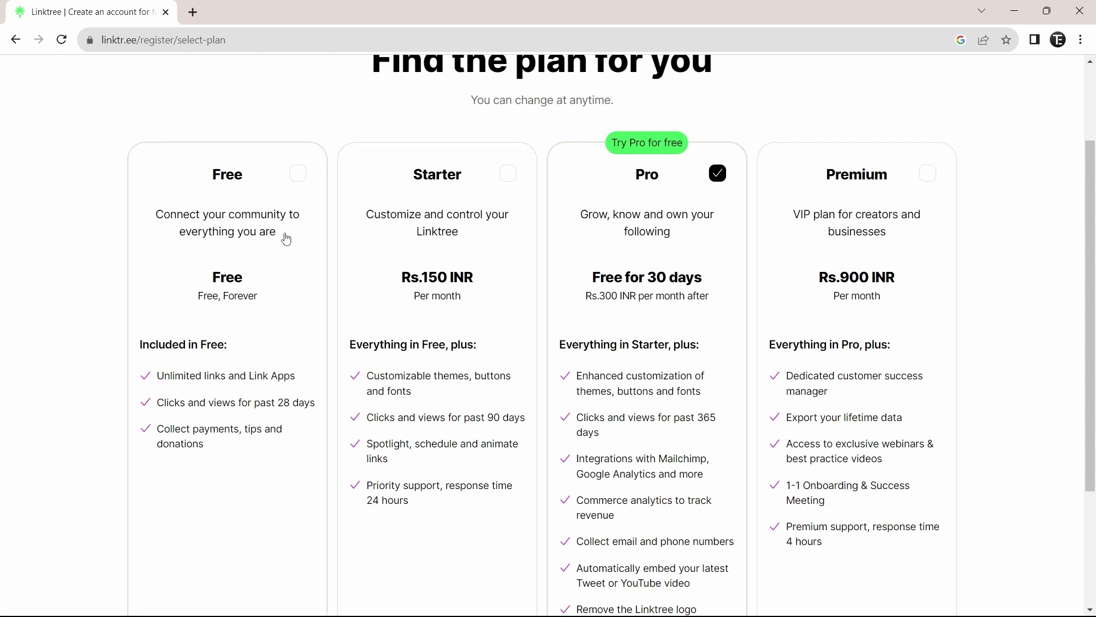
left_click(293, 183)
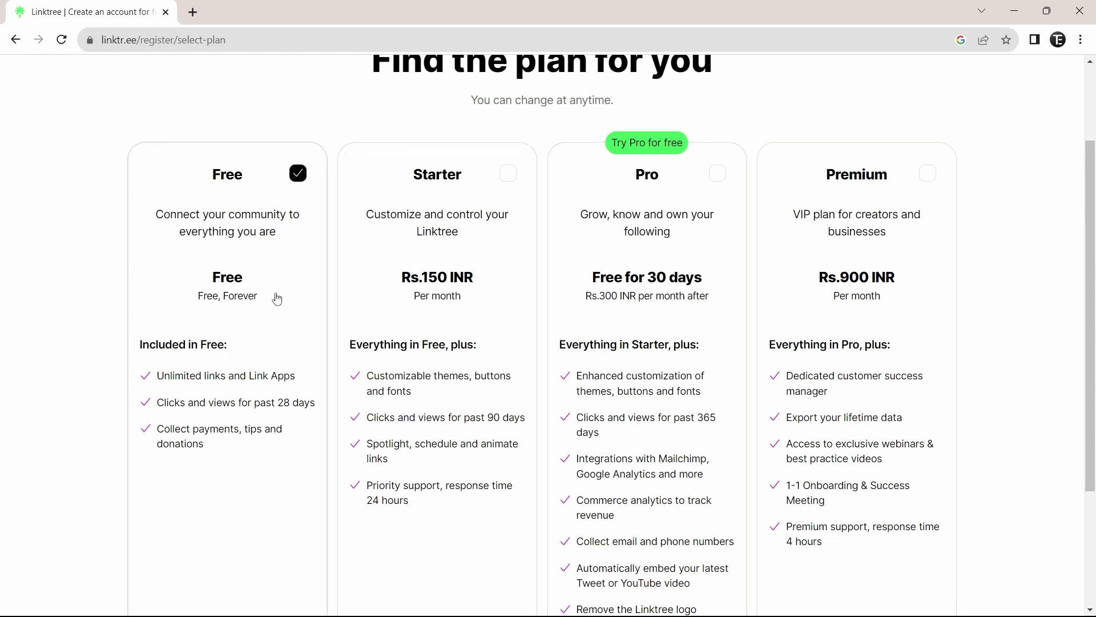
scroll(277, 298, "down", 3)
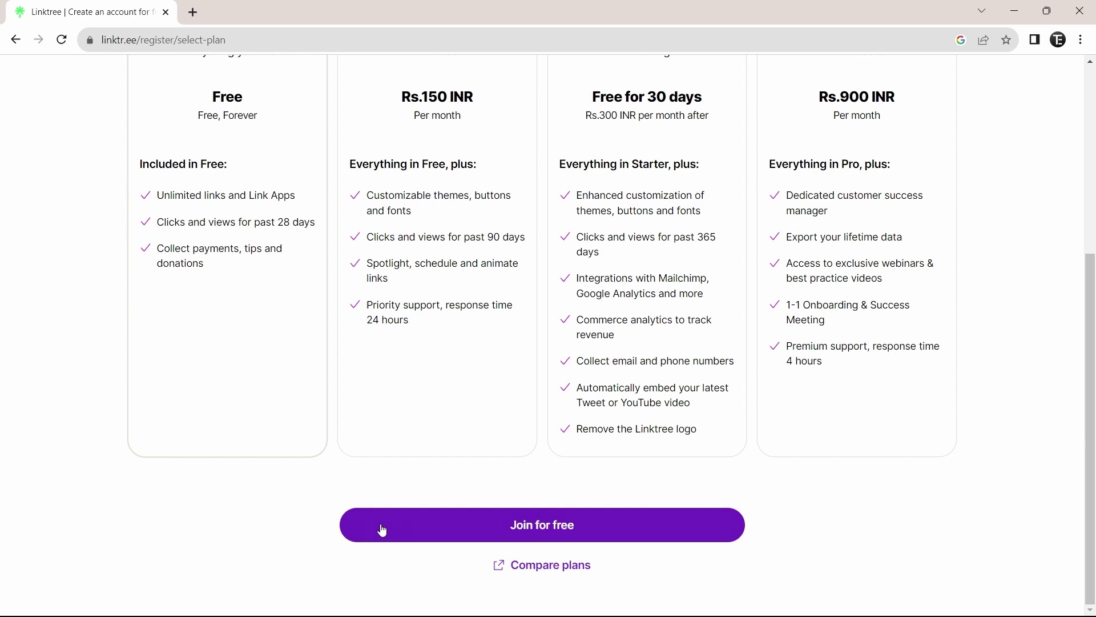
left_click(415, 535)
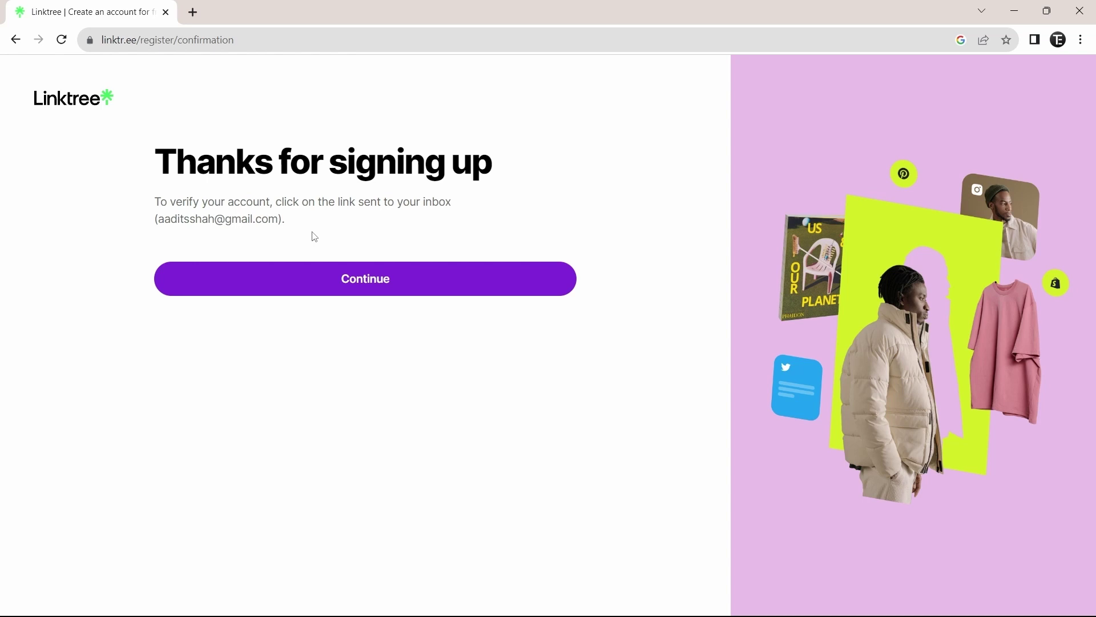
- Continue past the sign-up confirmation and follow the Verify Email link from the Linktree e-mail
left_click(330, 291)
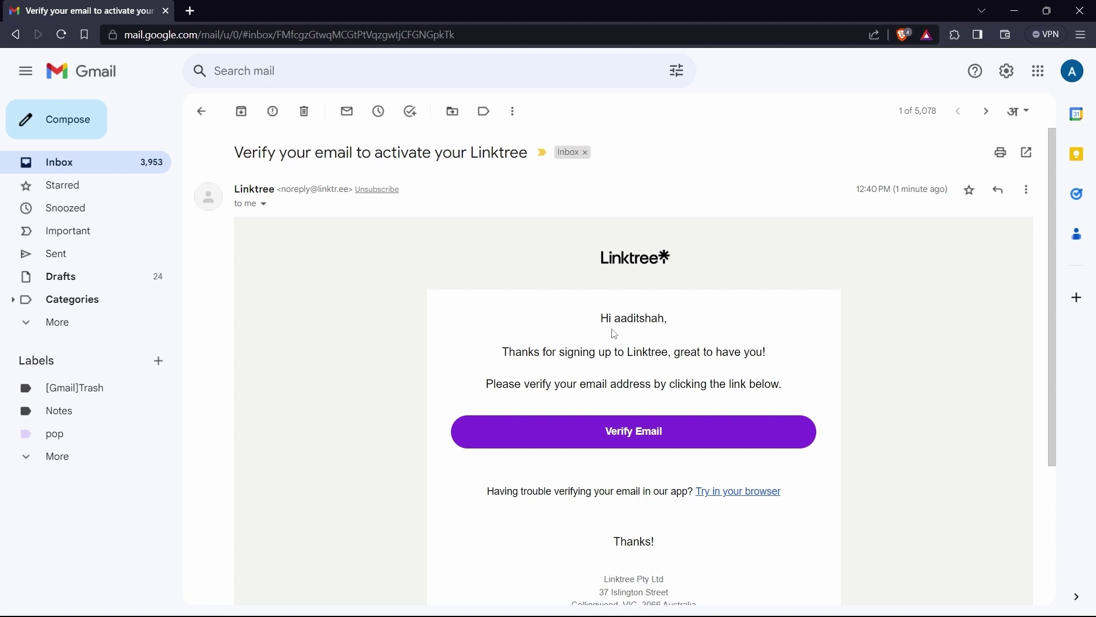
left_click(631, 436)
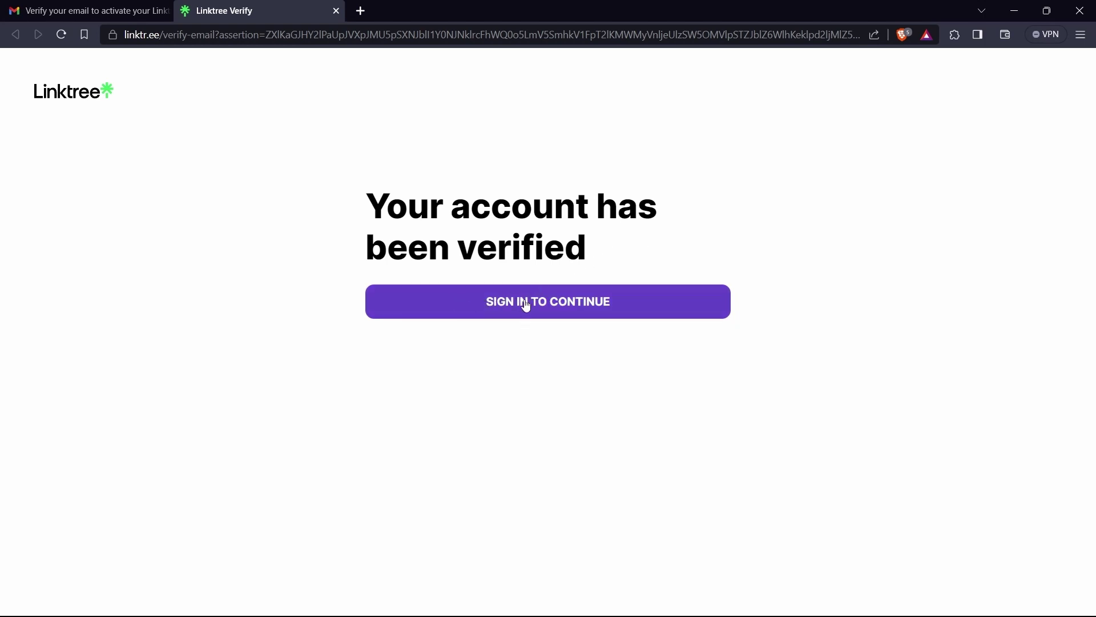
- Sign in to the newly verified account to reach the empty Links admin page
left_click(542, 302)
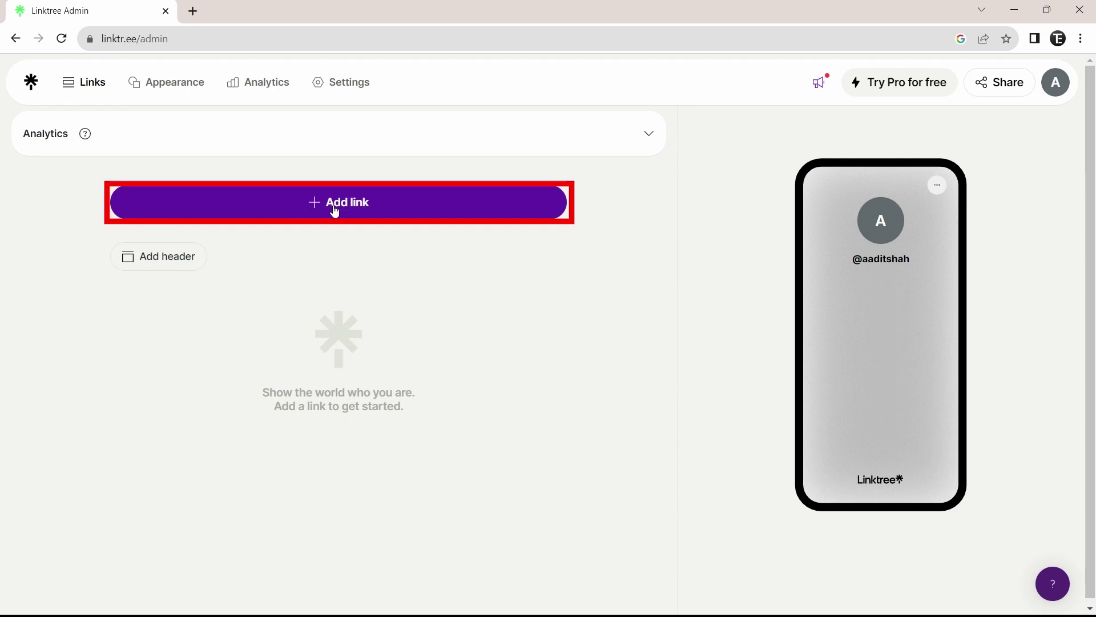
left_click(314, 204)
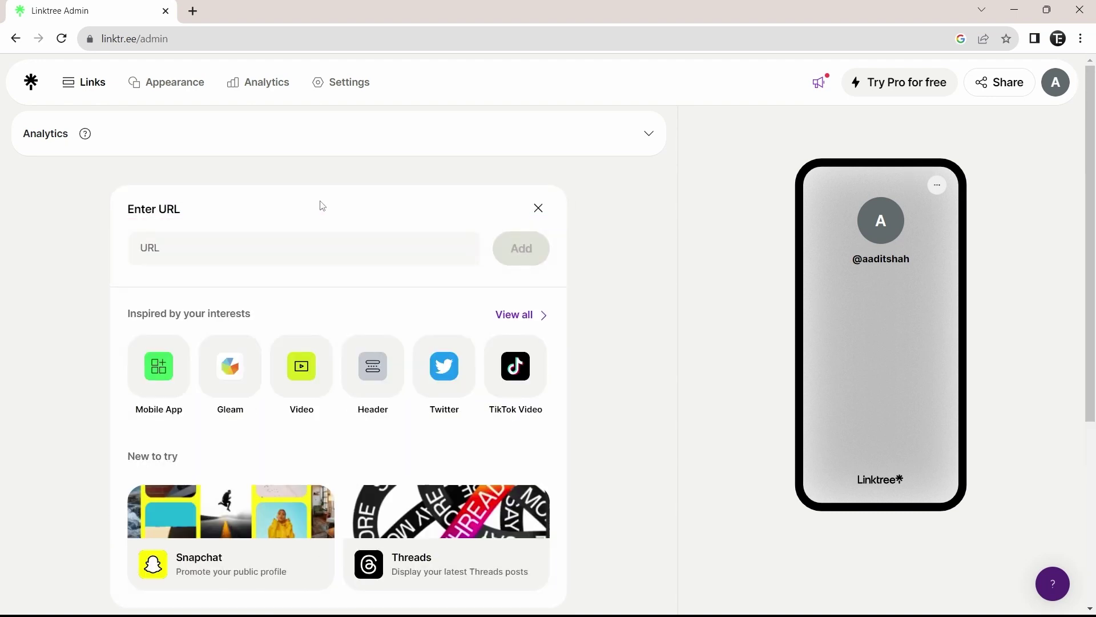
left_click(301, 246)
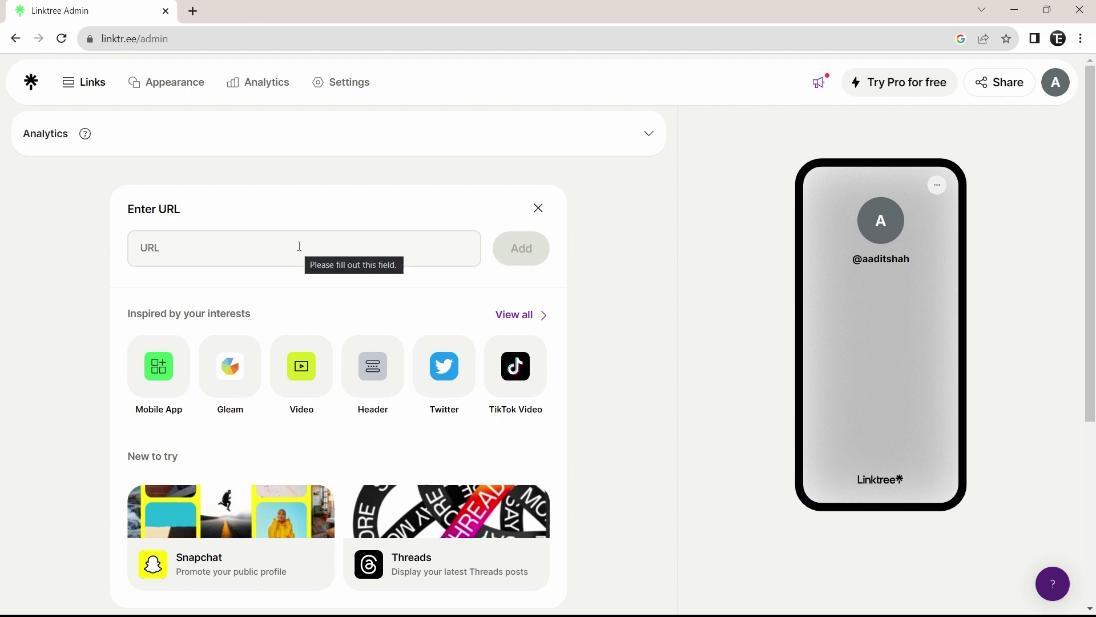
left_click(300, 246)
type("www.yo")
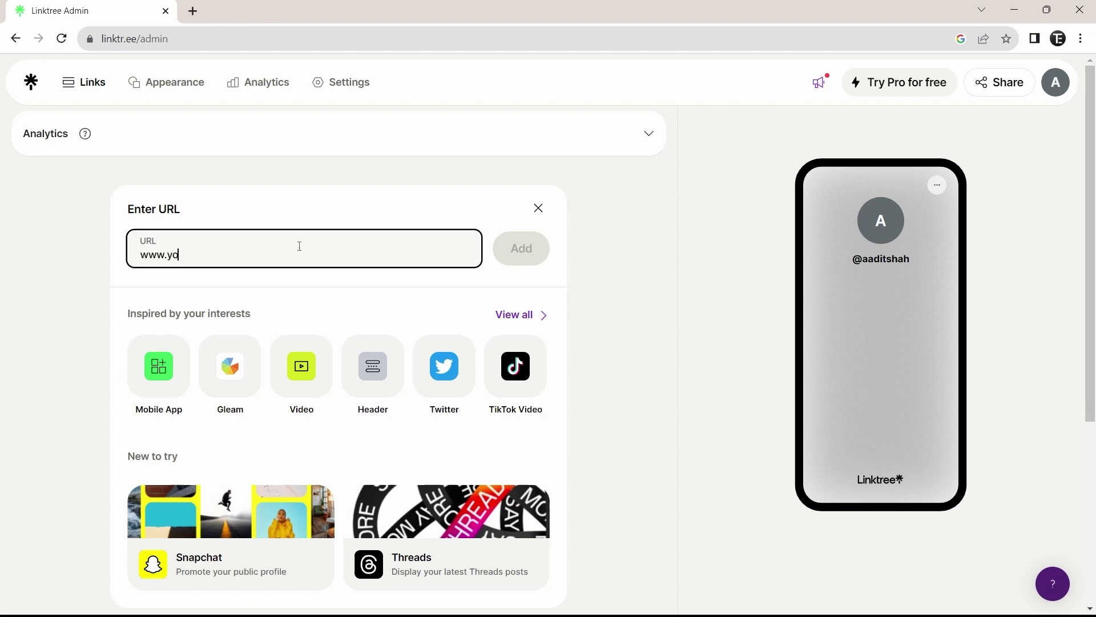
type("utube.com/techiseasyyt")
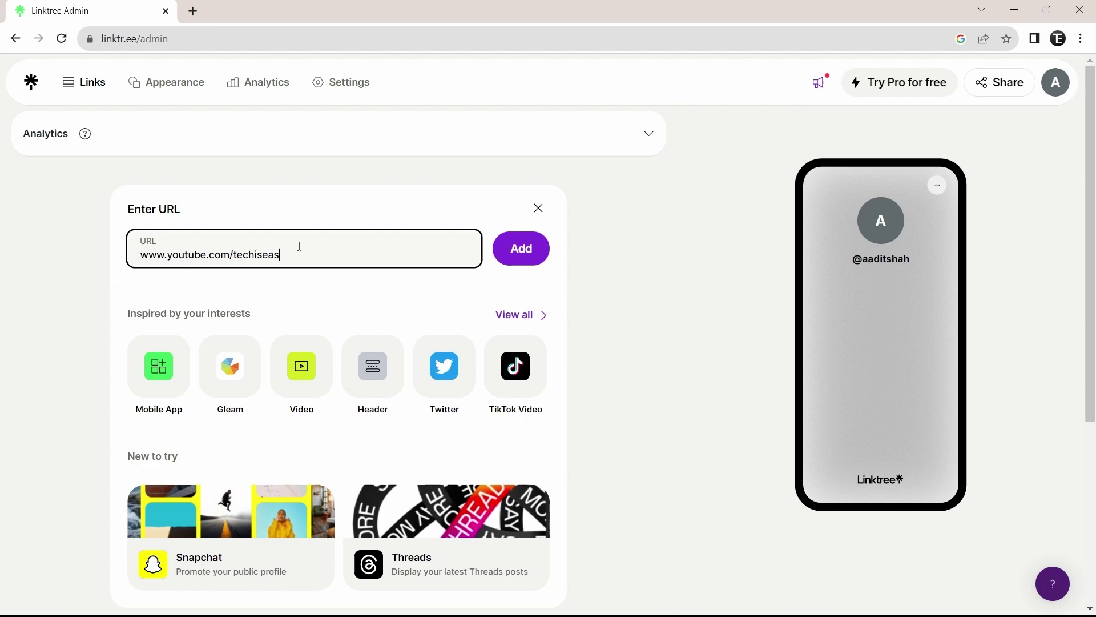
left_click(514, 258)
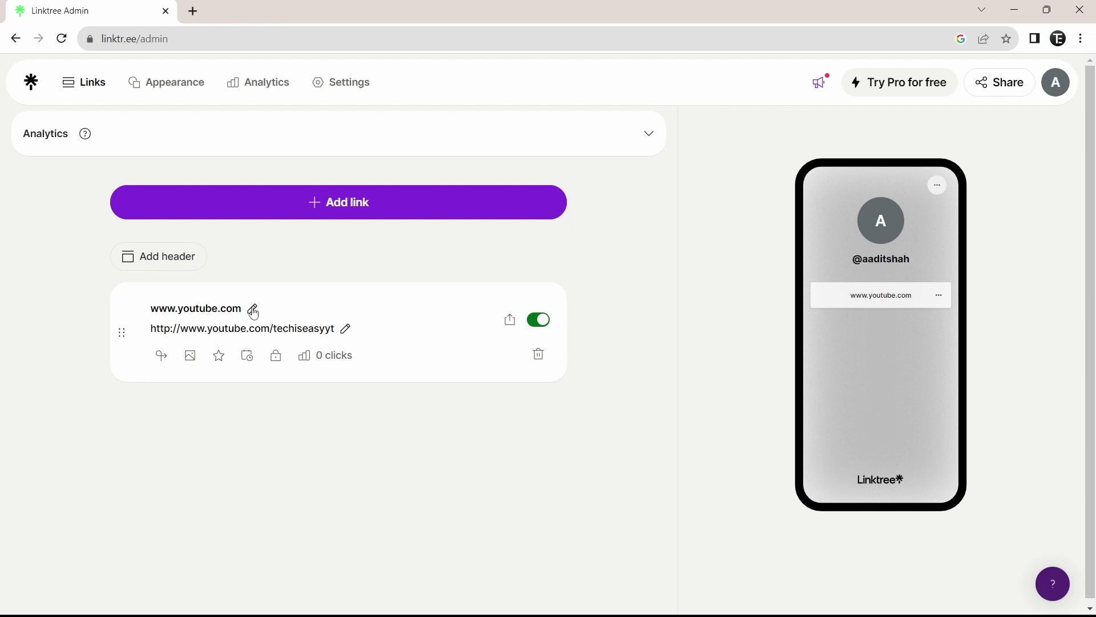
left_click(253, 313)
key("ctrl+a")
type("Youtube")
left_click(430, 371)
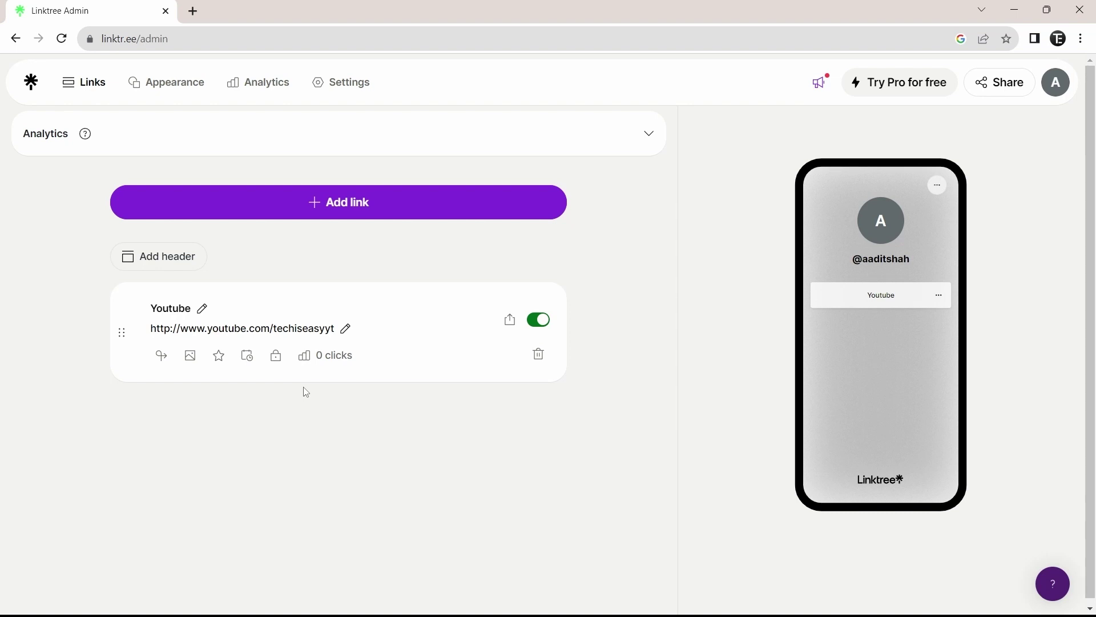
- Set the YouTube play icon from Tabler Icons as the Youtube link's thumbnail
left_click(191, 356)
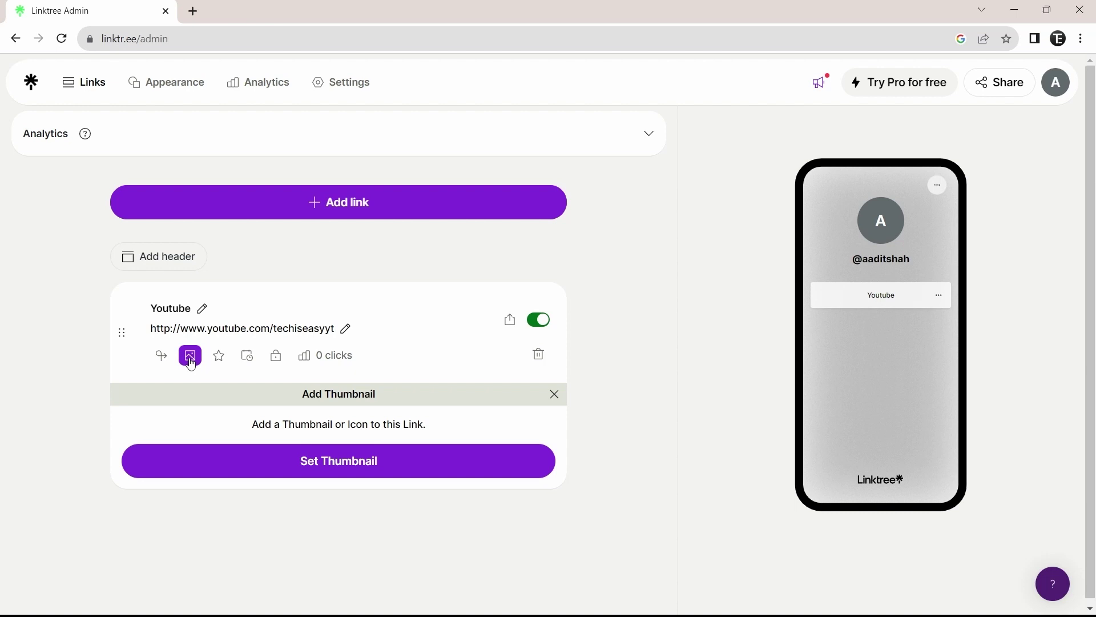
left_click(320, 461)
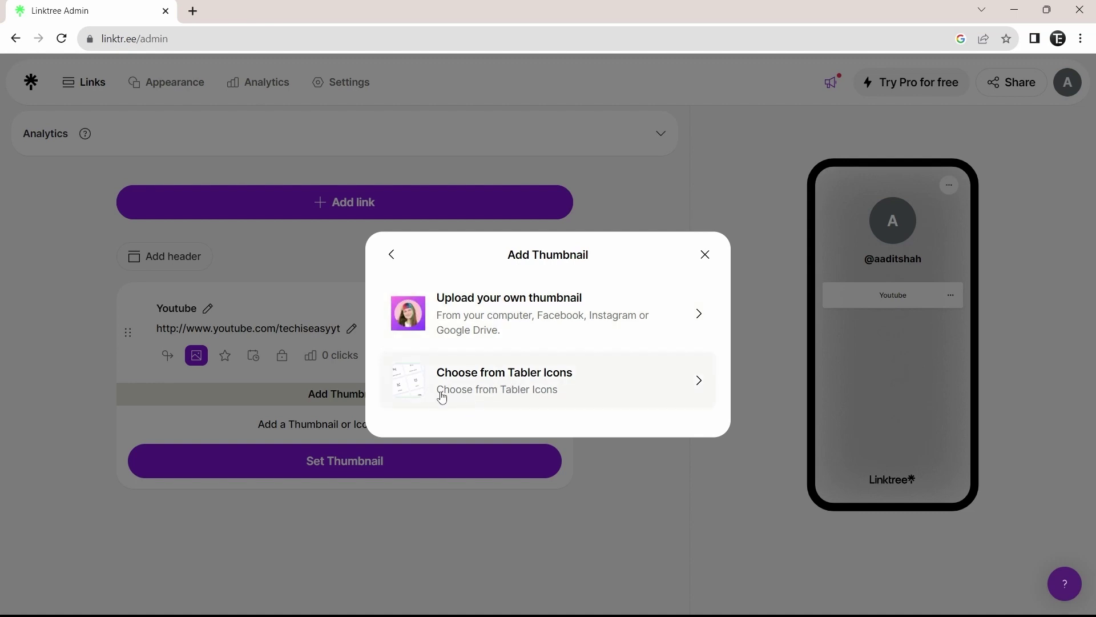
left_click(510, 394)
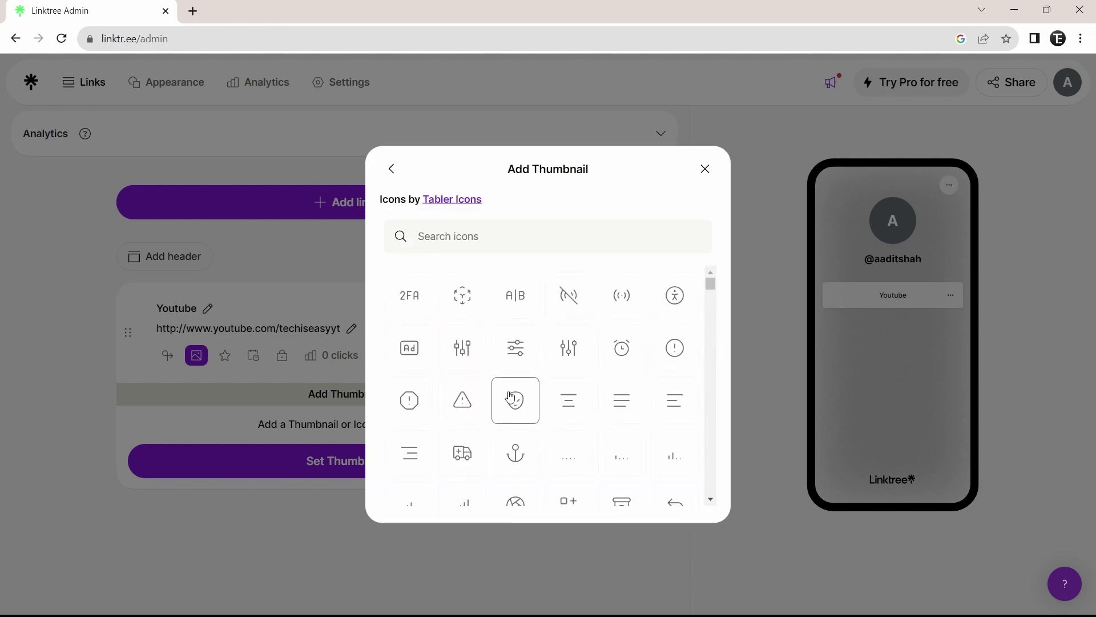
left_click(501, 239)
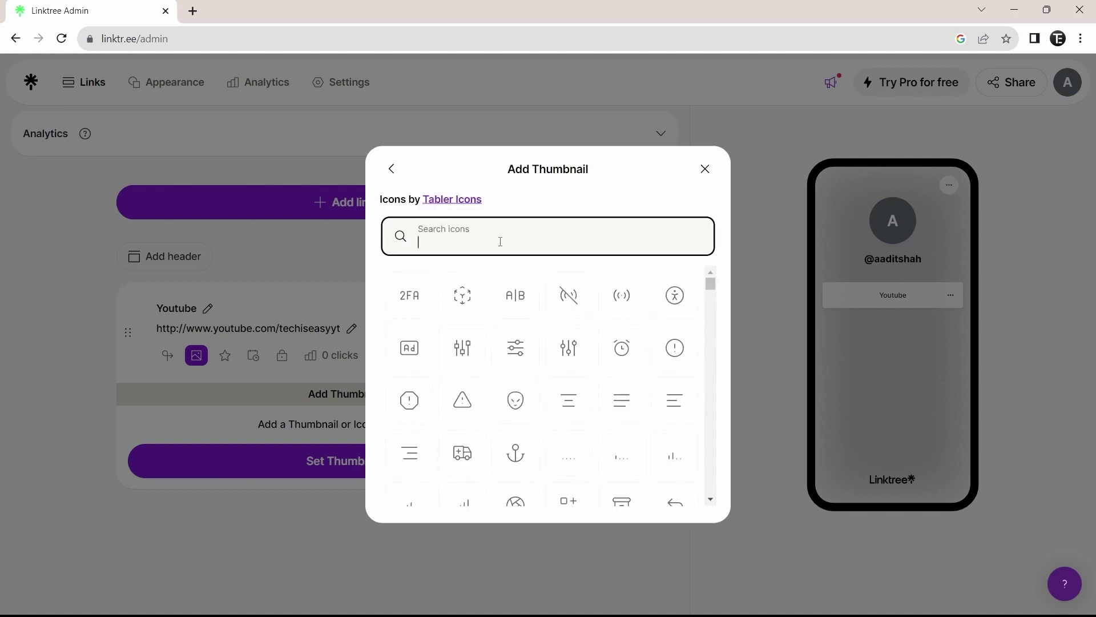
type("youtube")
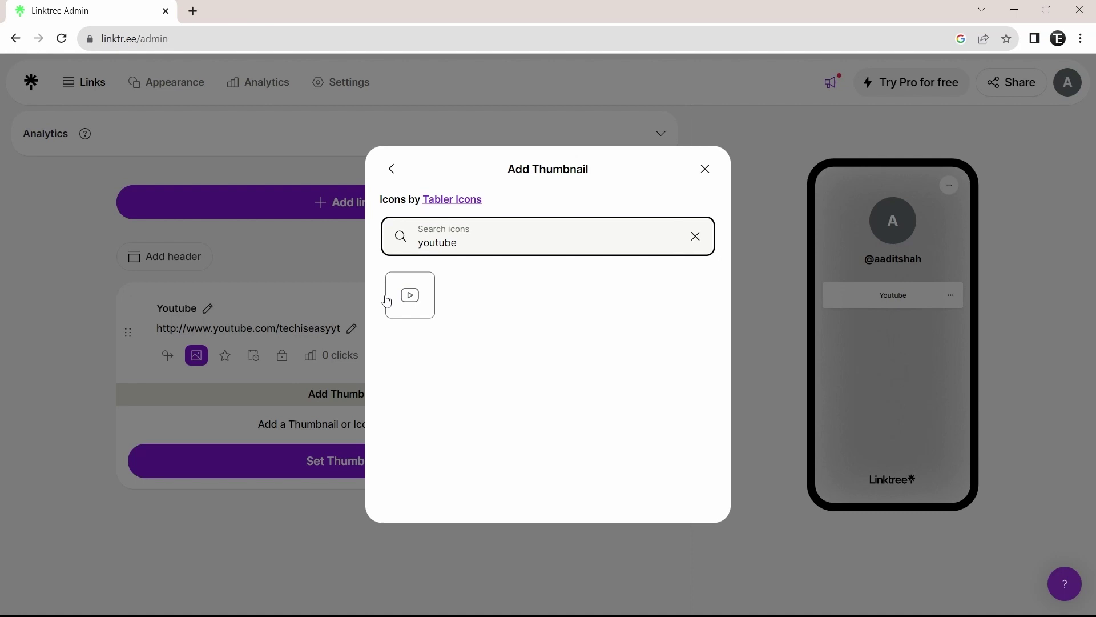
left_click(409, 296)
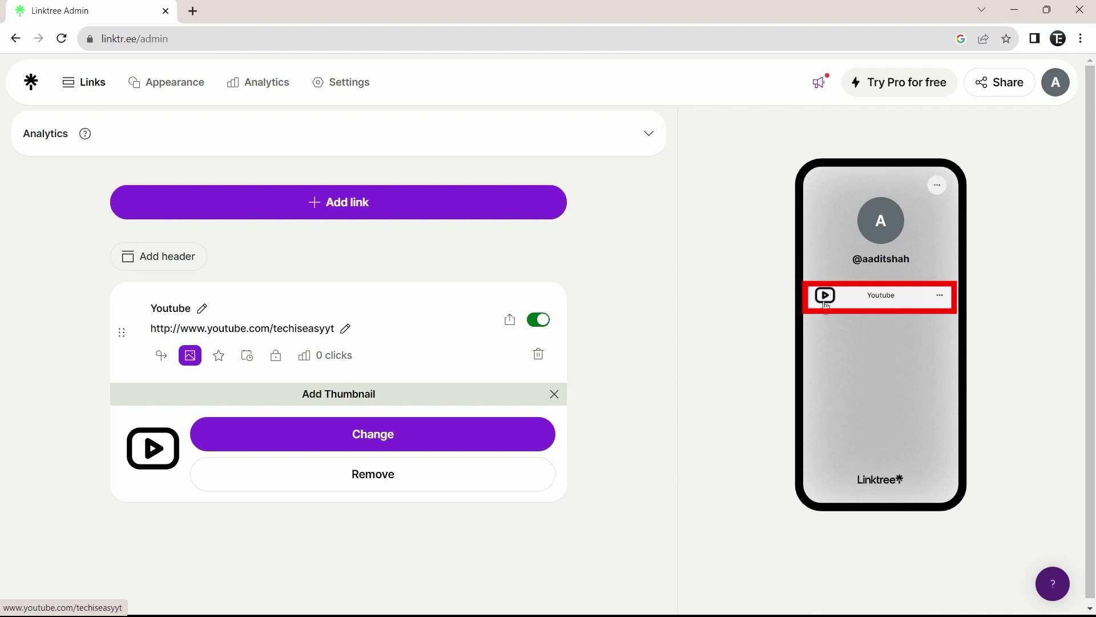
- Close the thumbnail panel and review the Prioritize, Schedule and Lock options without changing them
left_click(555, 394)
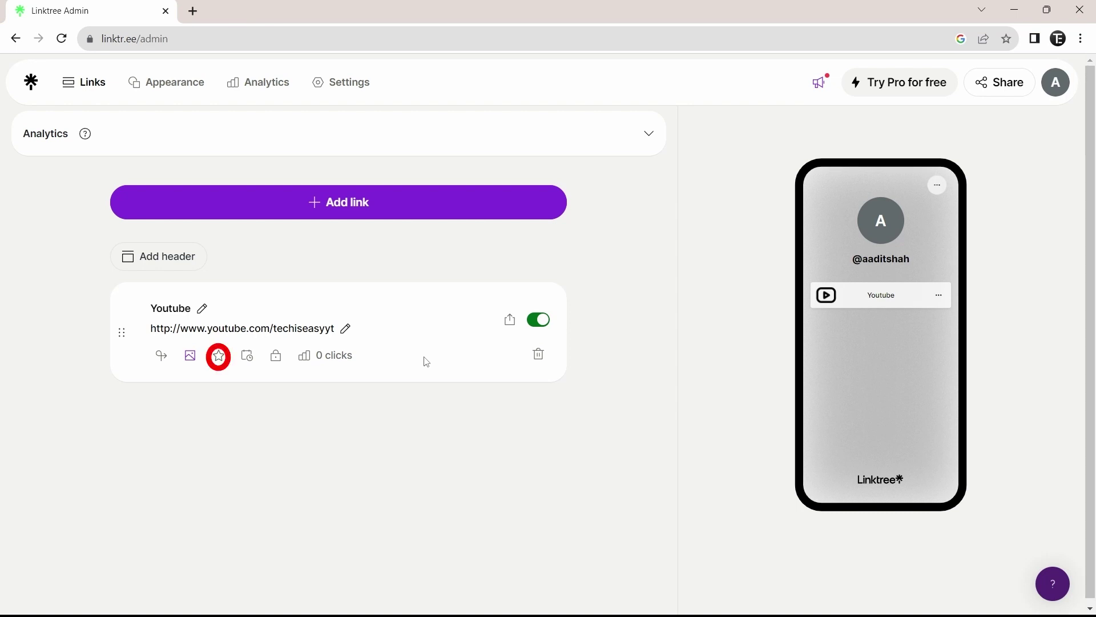
left_click(218, 359)
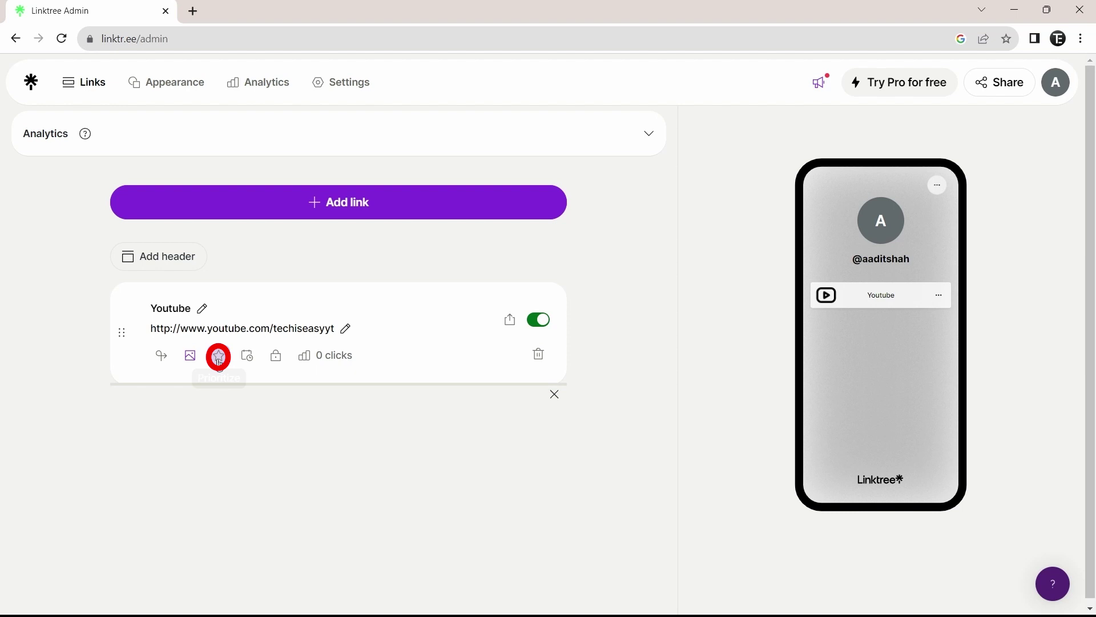
left_click(220, 364)
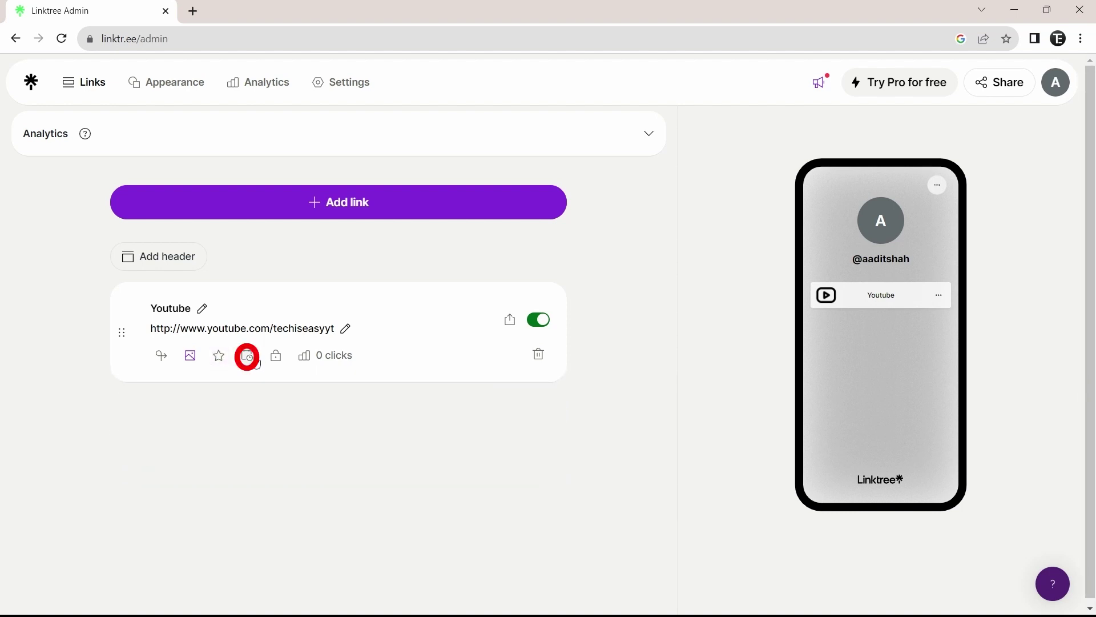
left_click(247, 356)
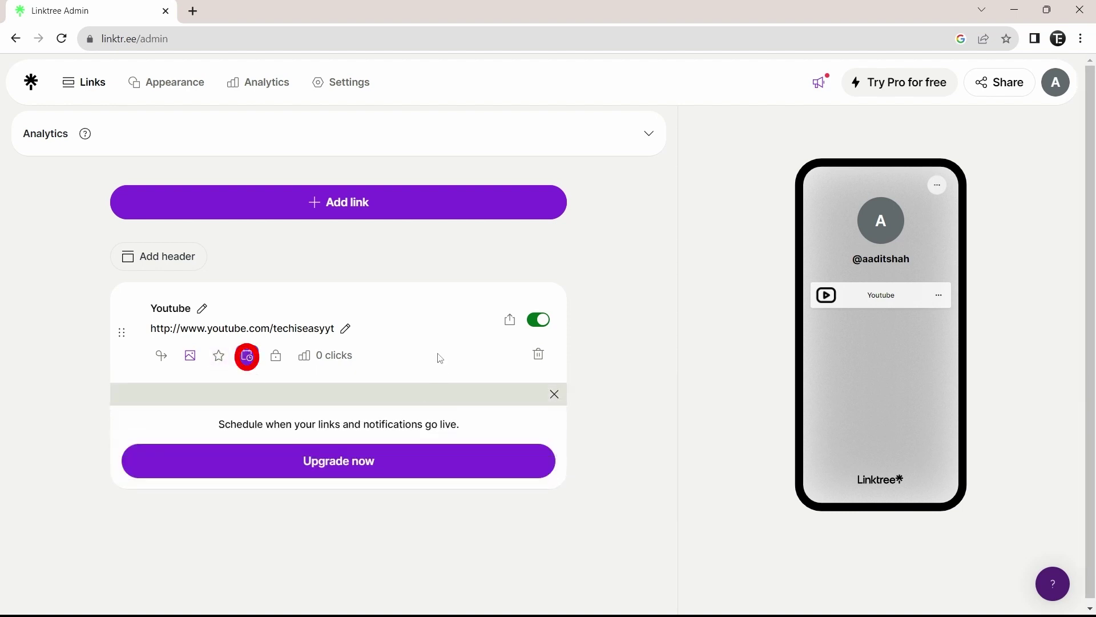
left_click(247, 362)
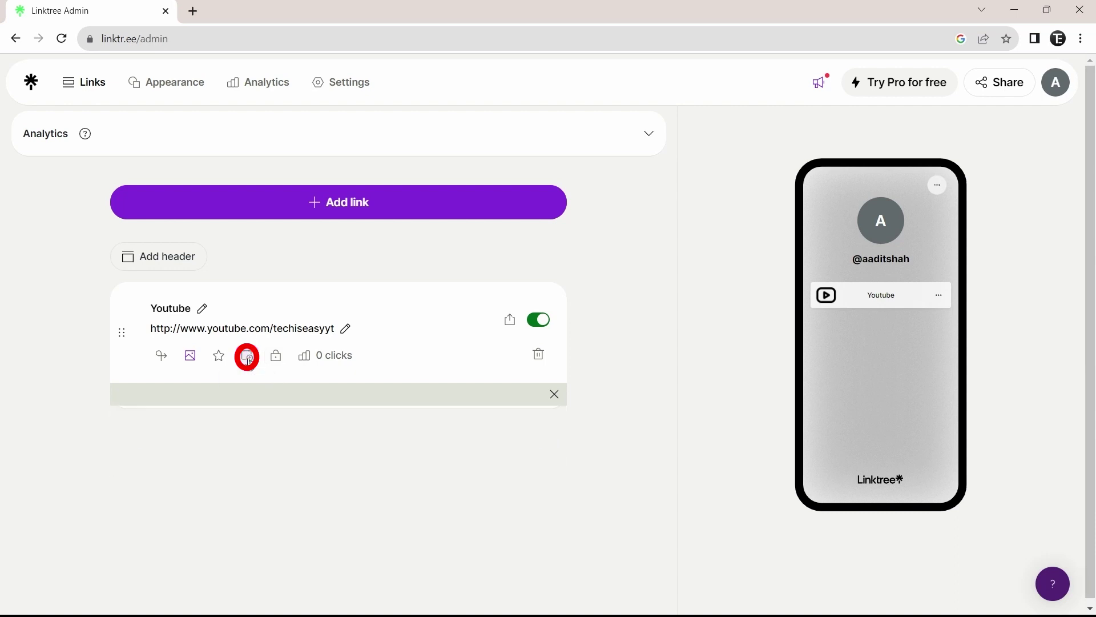
left_click(276, 356)
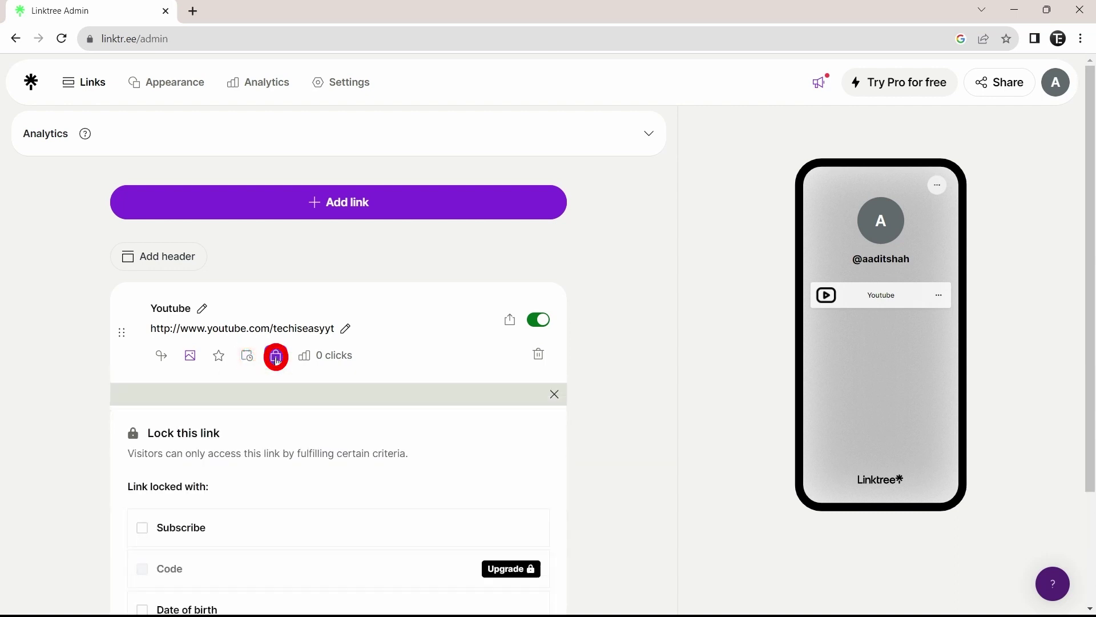
left_click(277, 357)
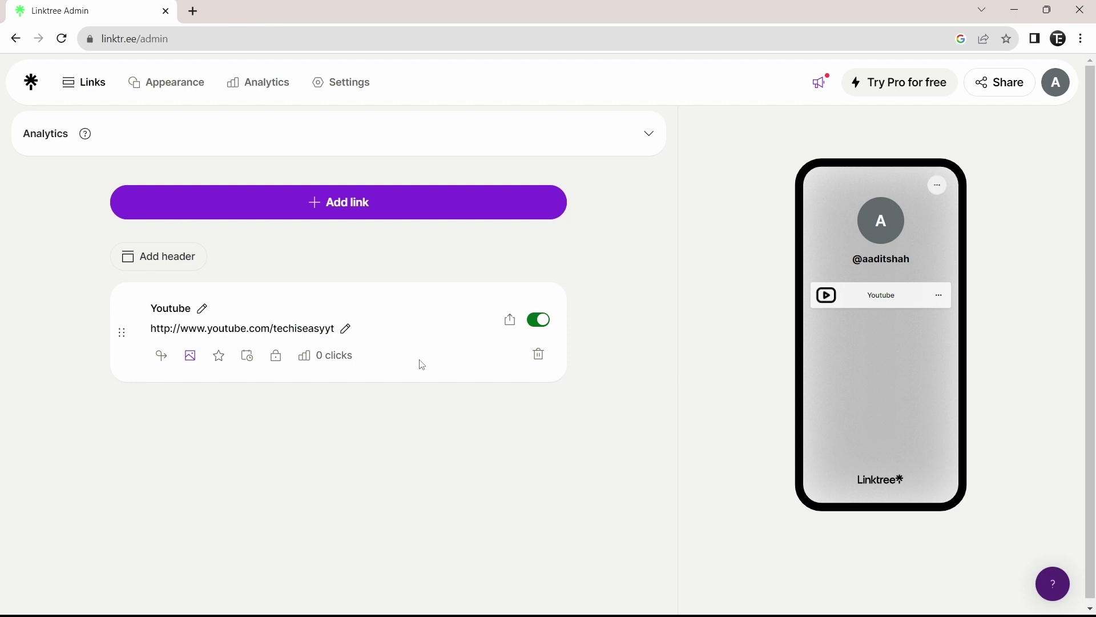
- Begin adding another link, then dismiss the new-link panel
left_click(381, 202)
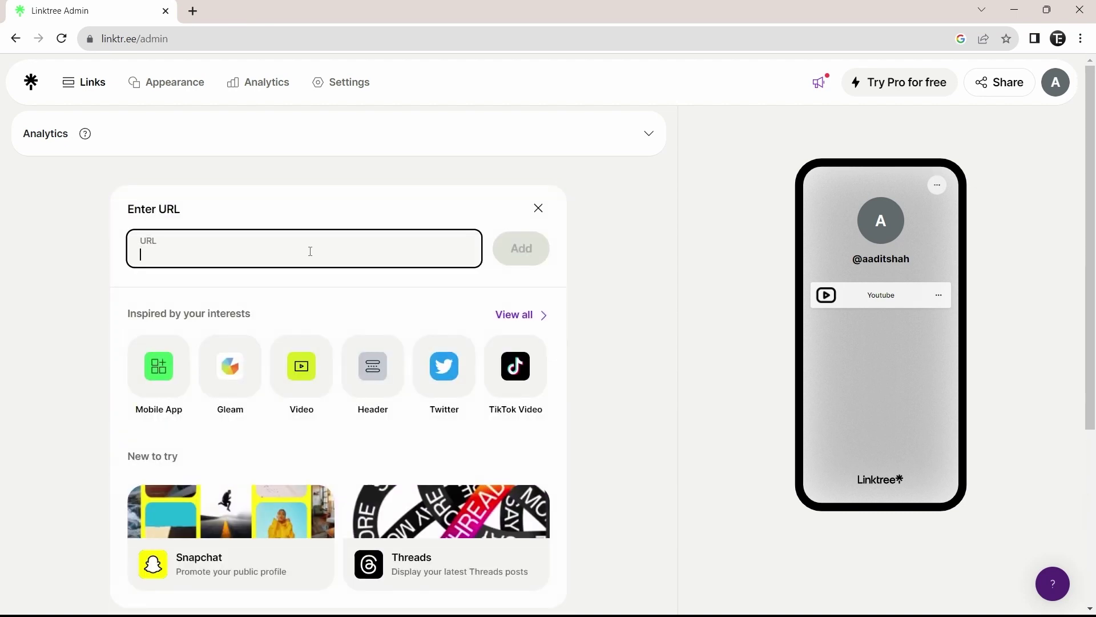
left_click(539, 208)
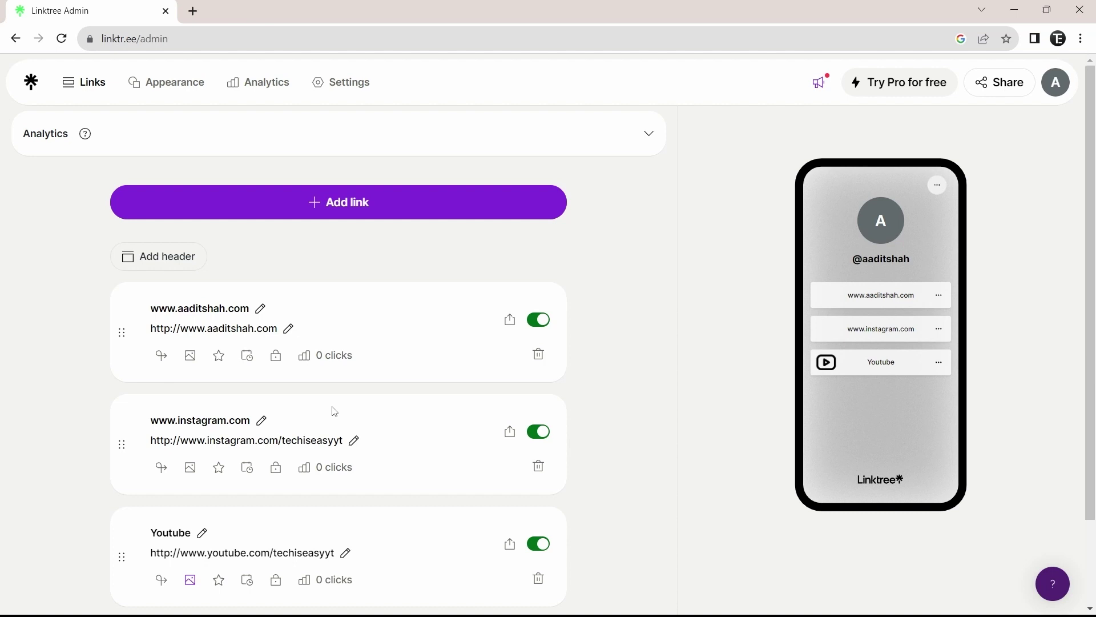
- Title the website link 'Website' and give it the chain-link icon thumbnail
left_click(260, 312)
type("Website")
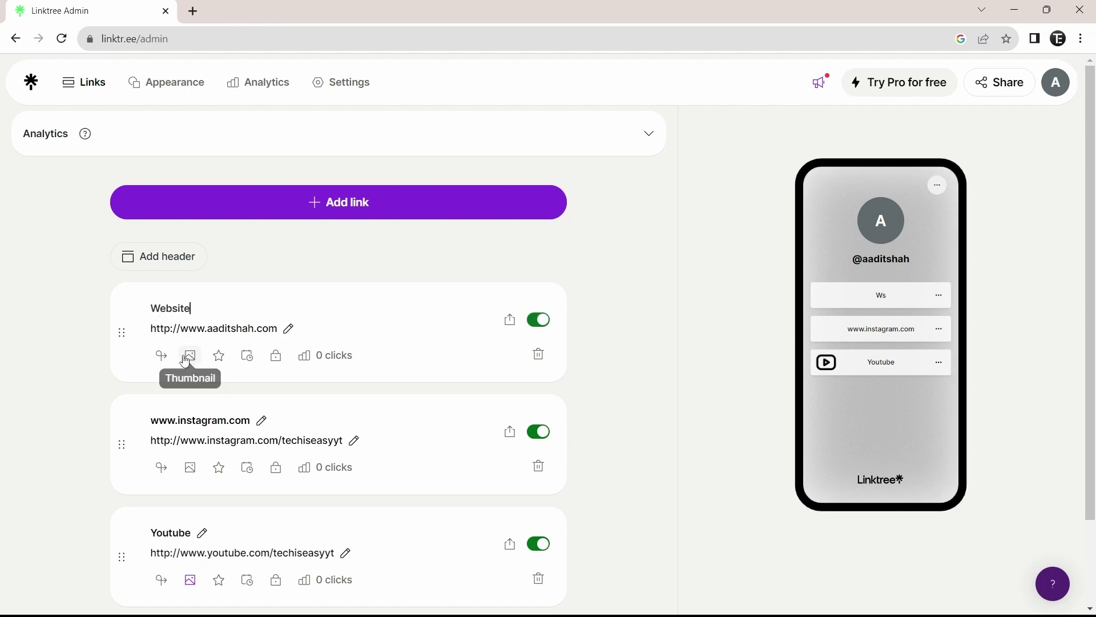
left_click(190, 356)
type("websi")
key("BackSpace")
key("BackSpace")
key("BackSpace")
key("BackSpace")
key("BackSpace")
type("link")
left_click(519, 294)
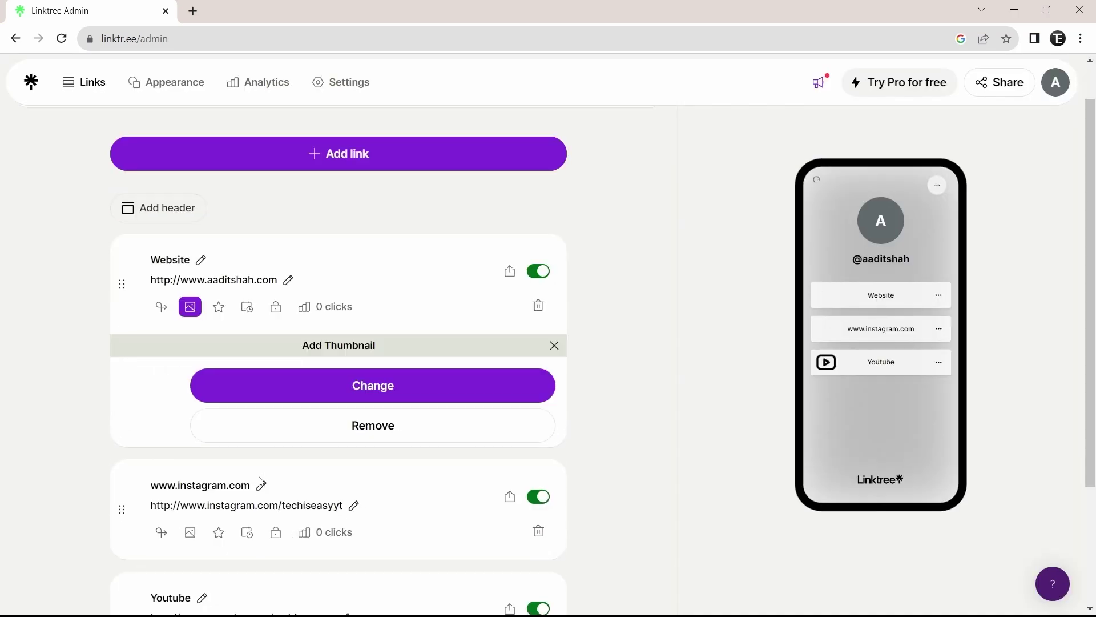
- Title the second link 'Instagram' with the Instagram icon from the icon library
left_click(239, 492)
type("Instagram")
left_click(191, 538)
left_click(487, 387)
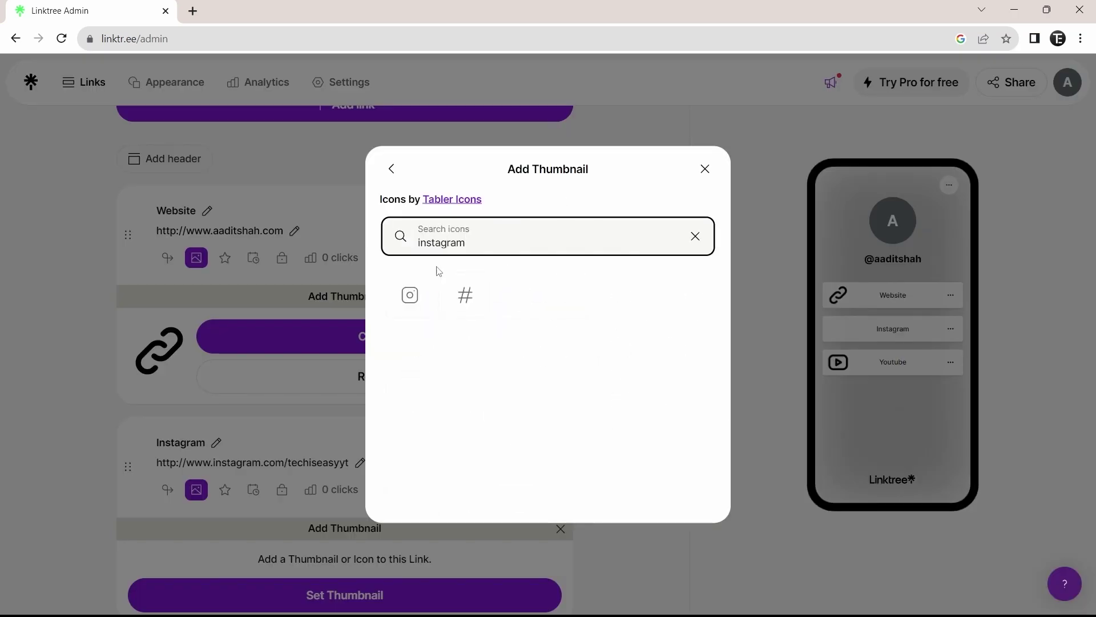
left_click(409, 293)
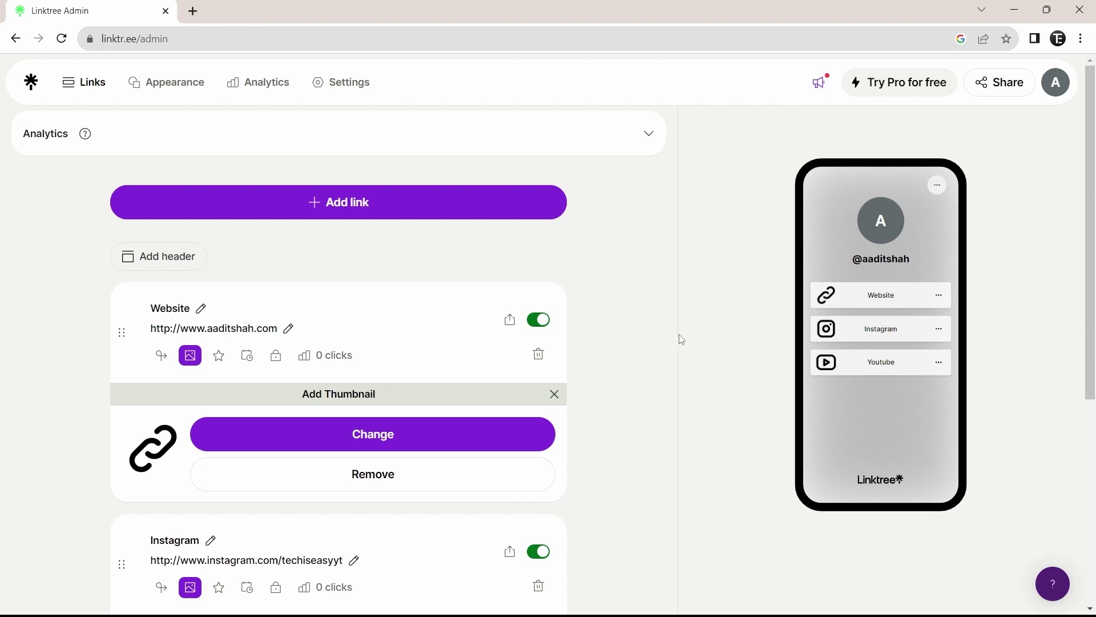
- Drag the Youtube link card above Website and Instagram to the top of the list
scroll(682, 340, "down", 1)
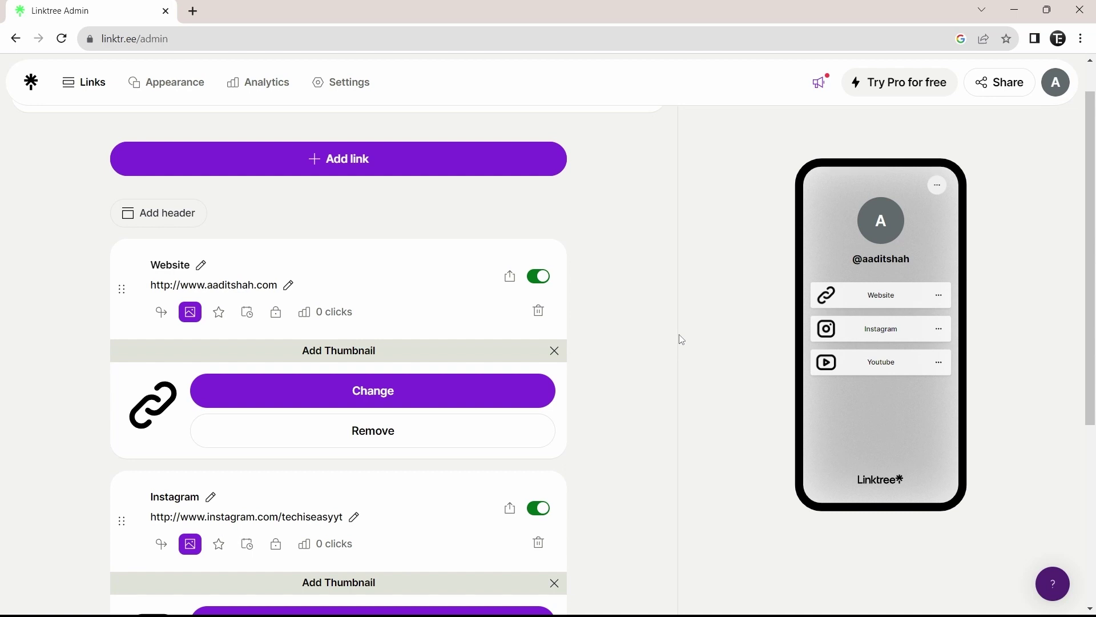
scroll(682, 340, "down", 5)
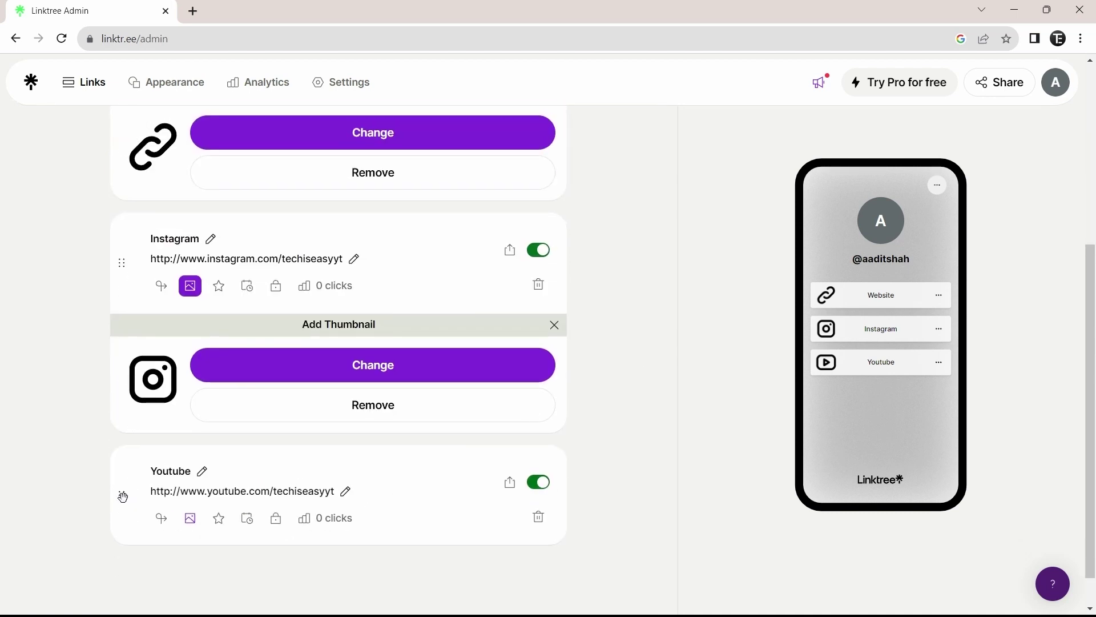
left_click_drag(122, 496, 112, 260)
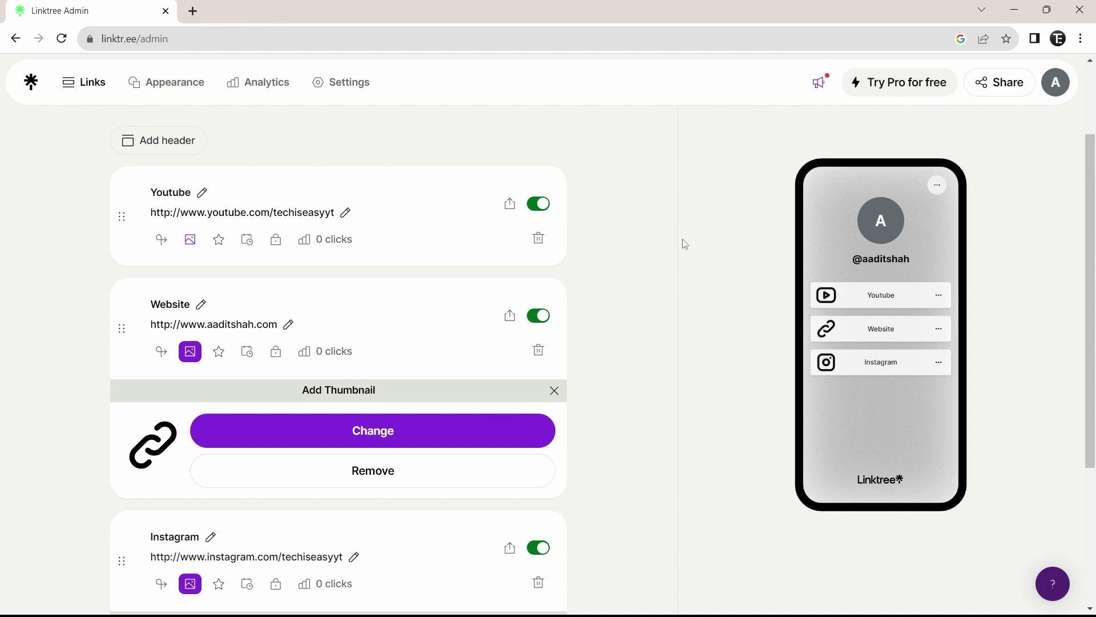
scroll(685, 244, "up", 2)
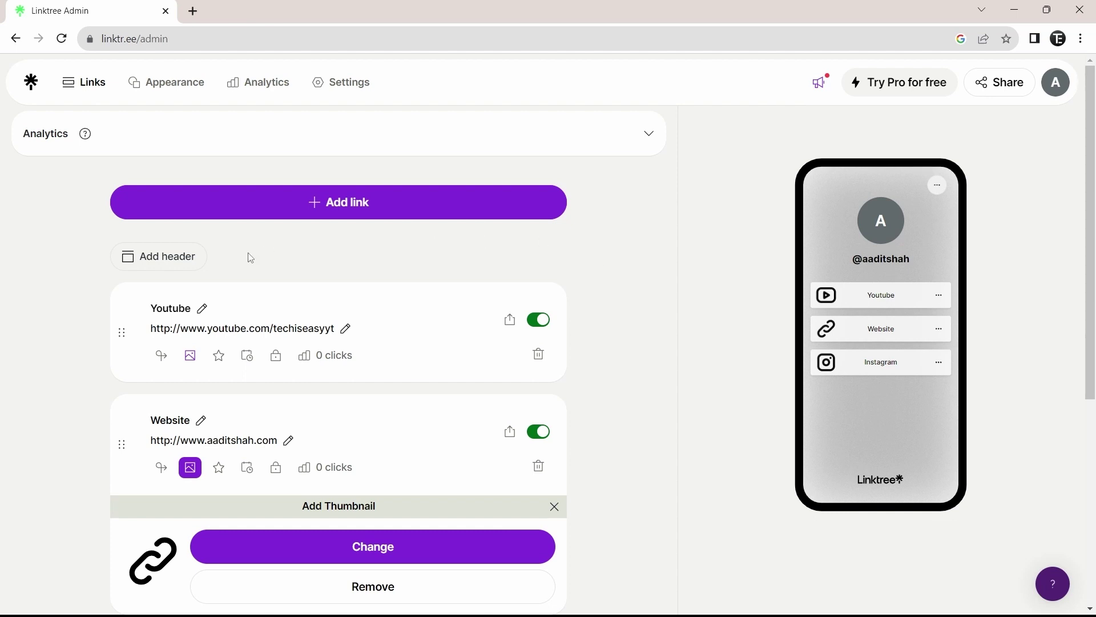
- Add a header titled 'Tech is Easy' above the three links
left_click(178, 265)
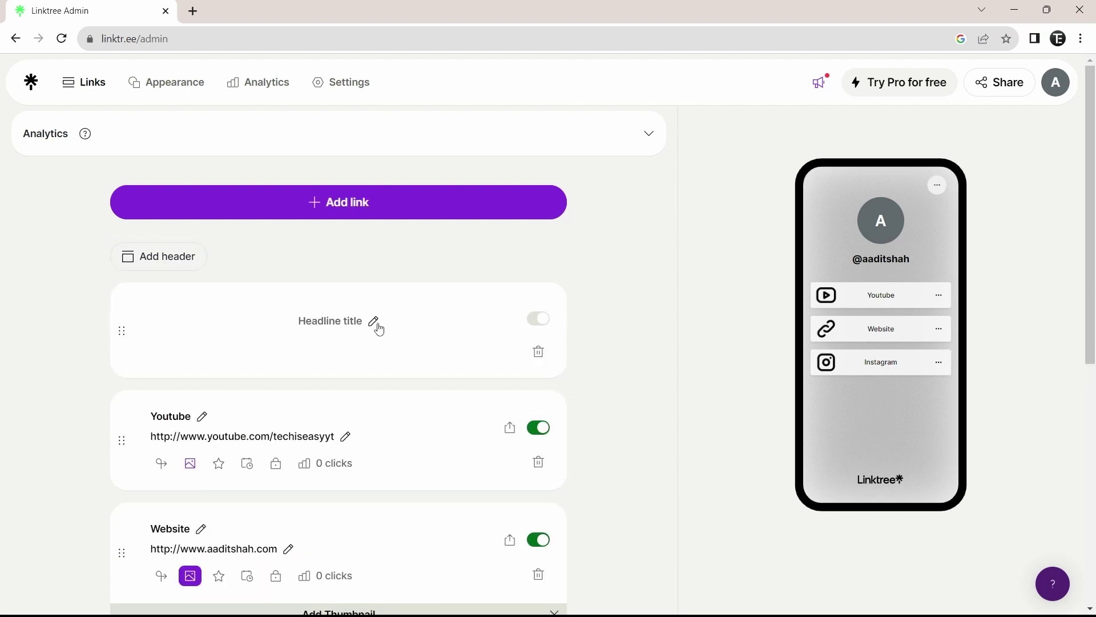
left_click(377, 328)
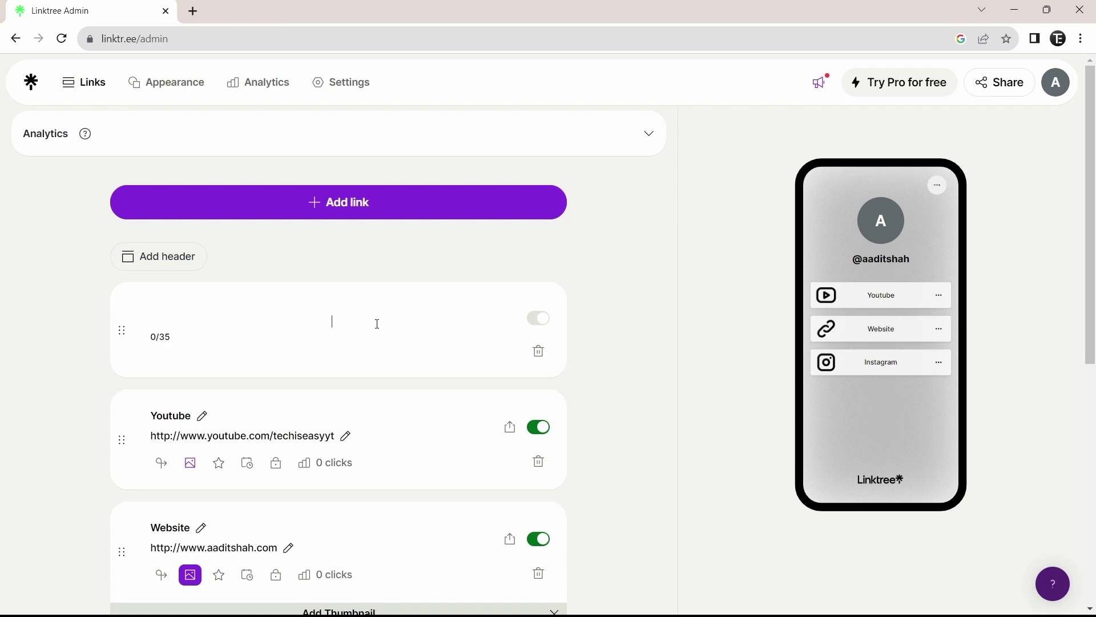
type("Tech is Easy")
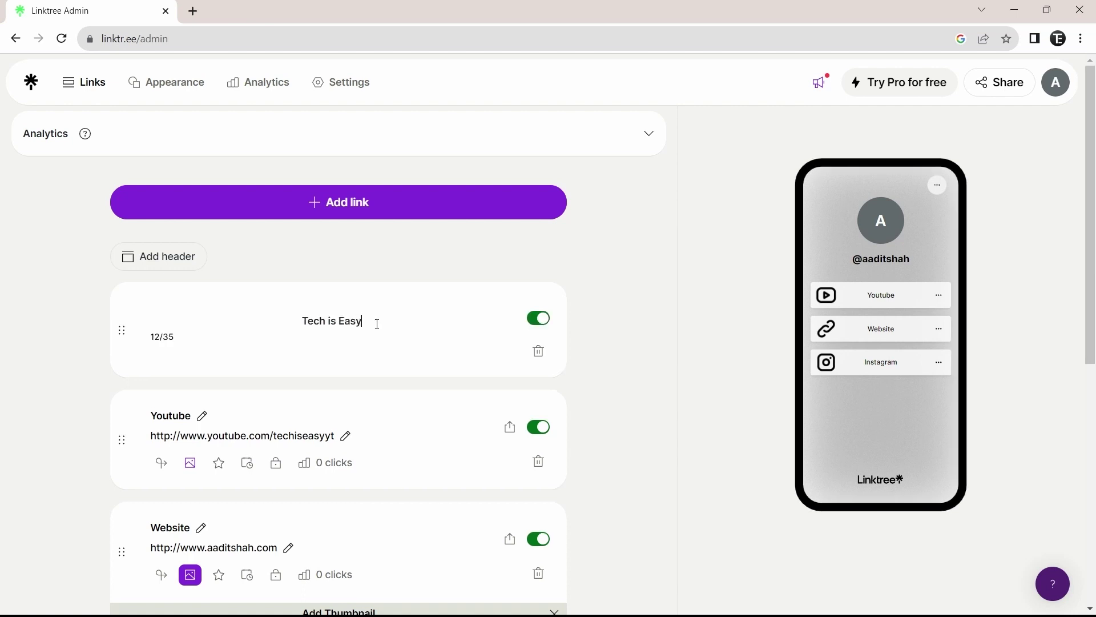
left_click(597, 340)
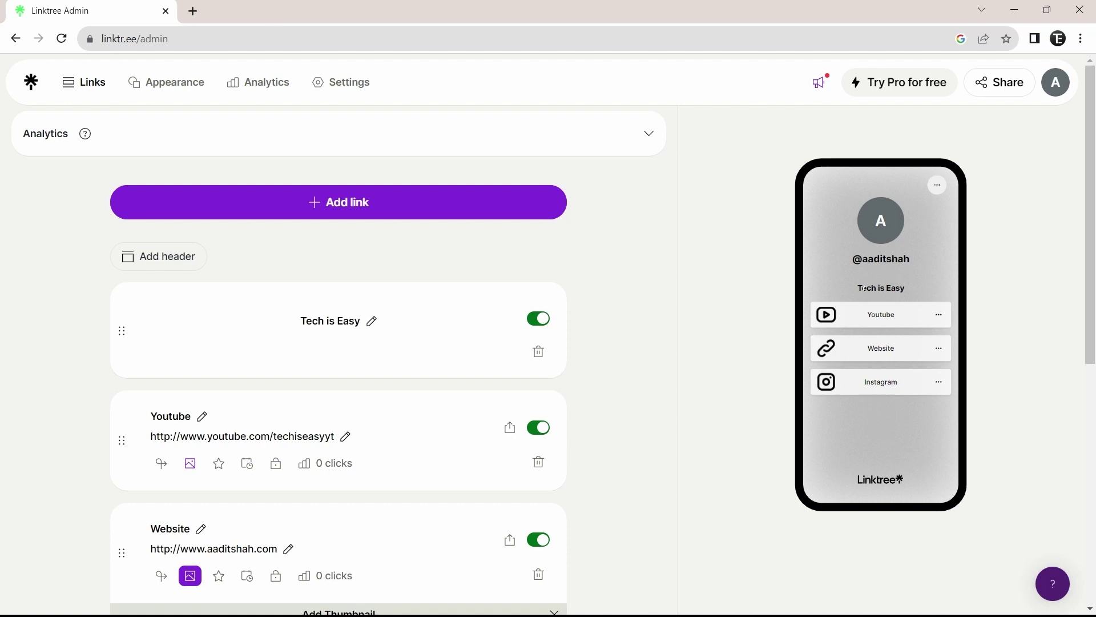
left_click_drag(861, 293, 907, 286)
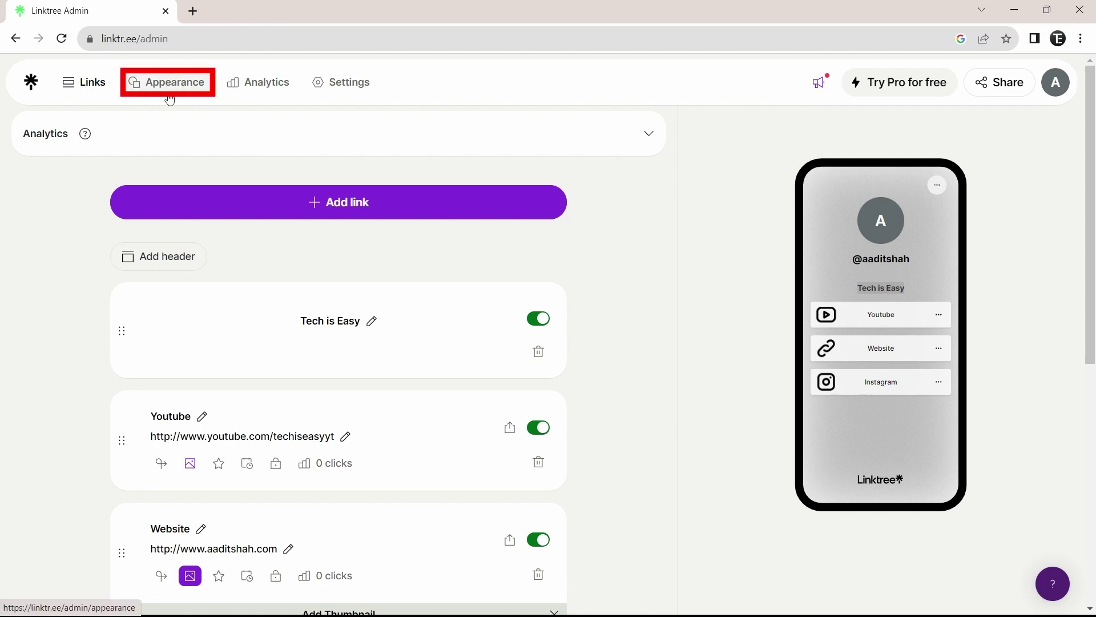
- In Appearance, upload the black TE logo as the profile picture
left_click(169, 96)
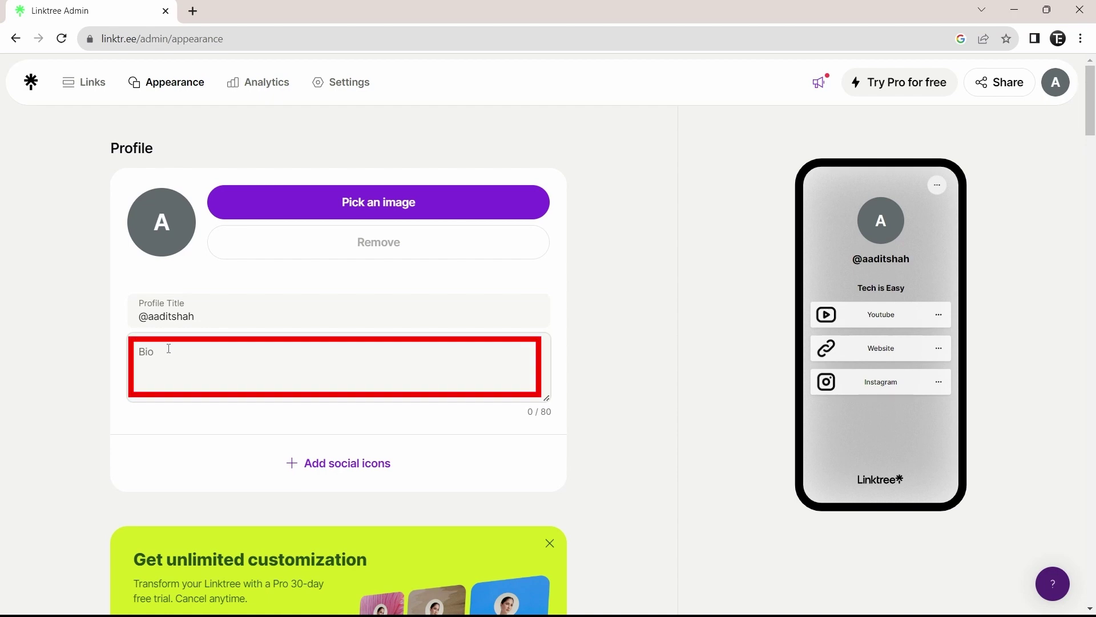
left_click(379, 211)
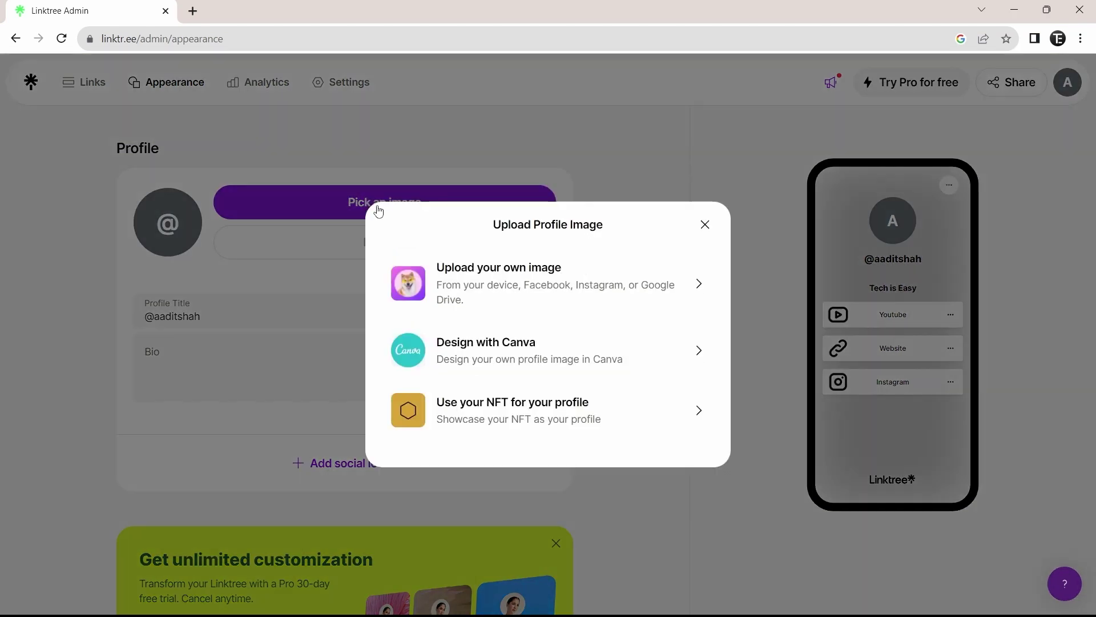
left_click(531, 286)
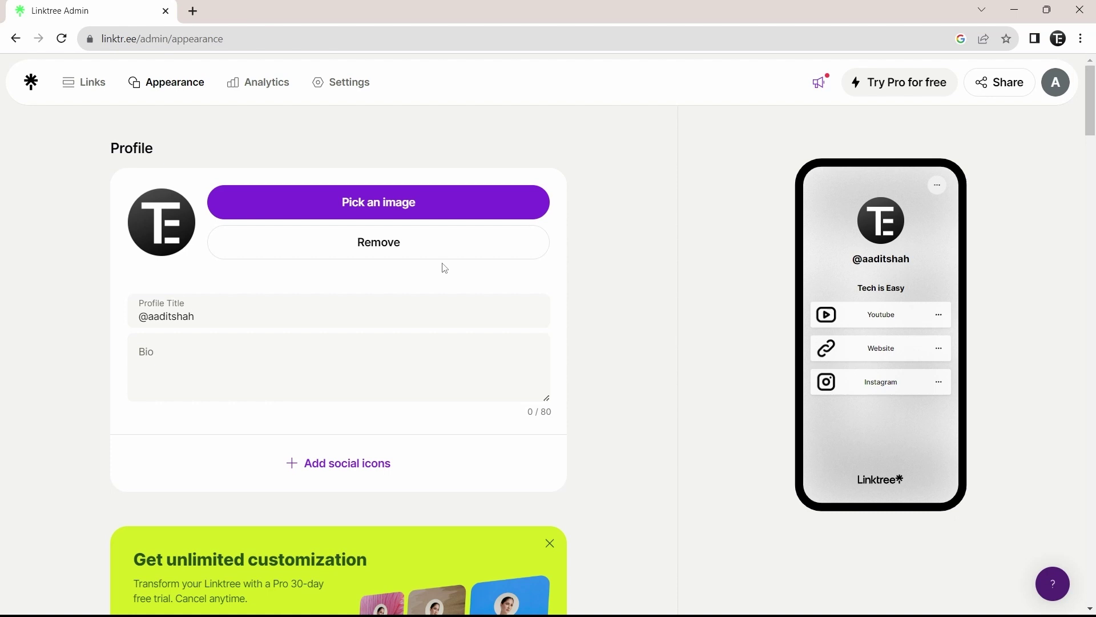
- Clear the profile title and set the bio to 'SUBSCRIBE!'
left_click(320, 312)
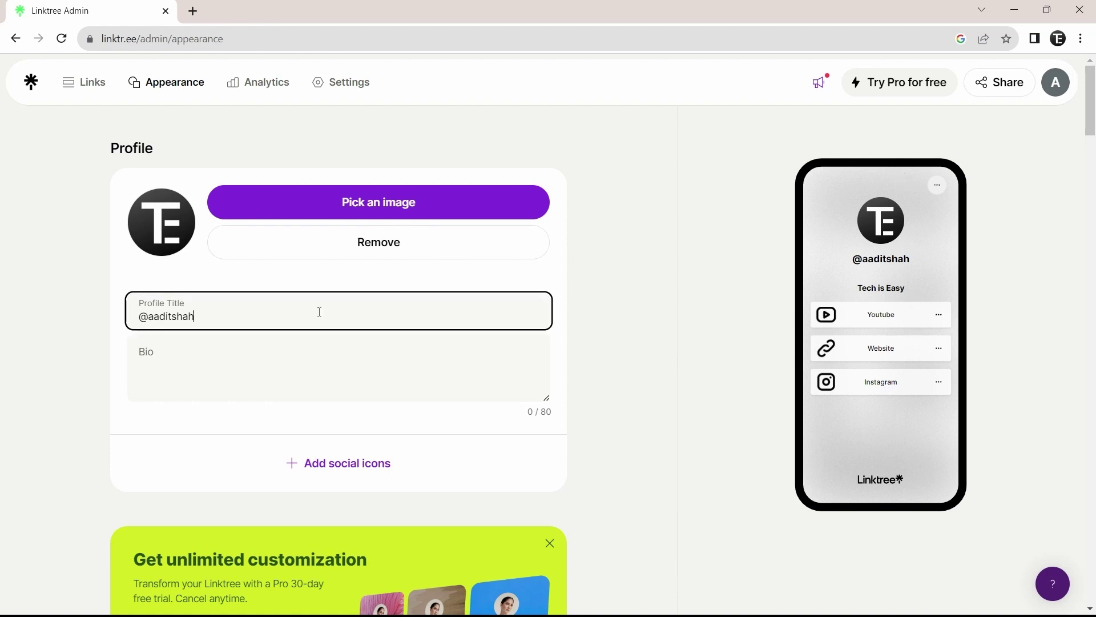
key("BackSpace")
key("BackSpace")
key("BackSpace")
key("BackSpace")
key("BackSpace")
key("BackSpace")
key("BackSpace")
key("BackSpace")
key("BackSpace")
key("BackSpace")
left_click(637, 369)
left_click(295, 363)
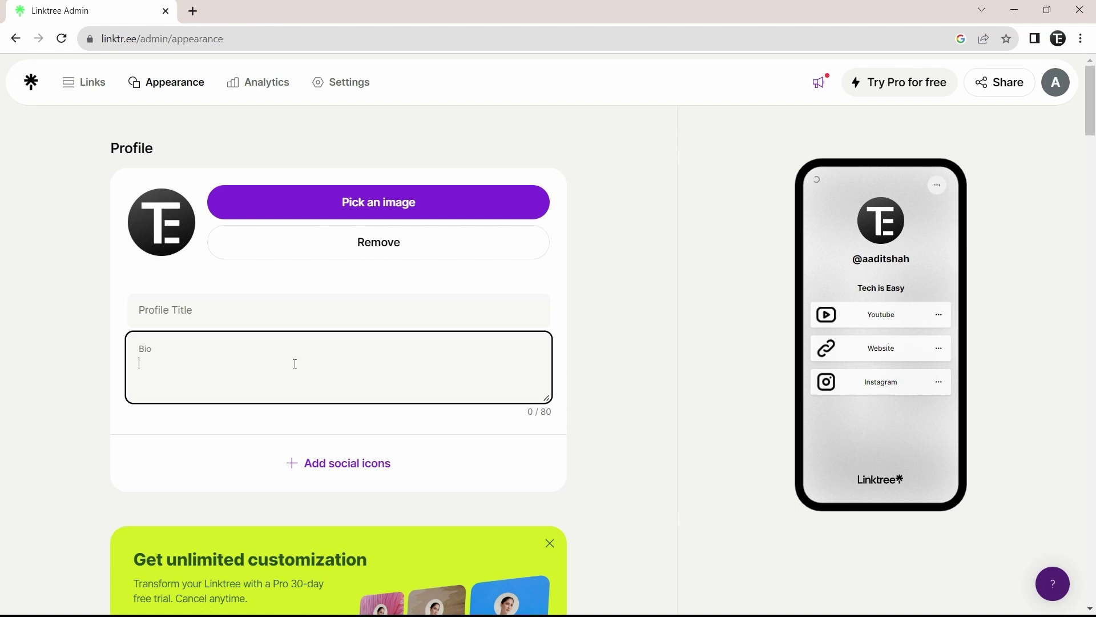
type("SUBSCRIBE!")
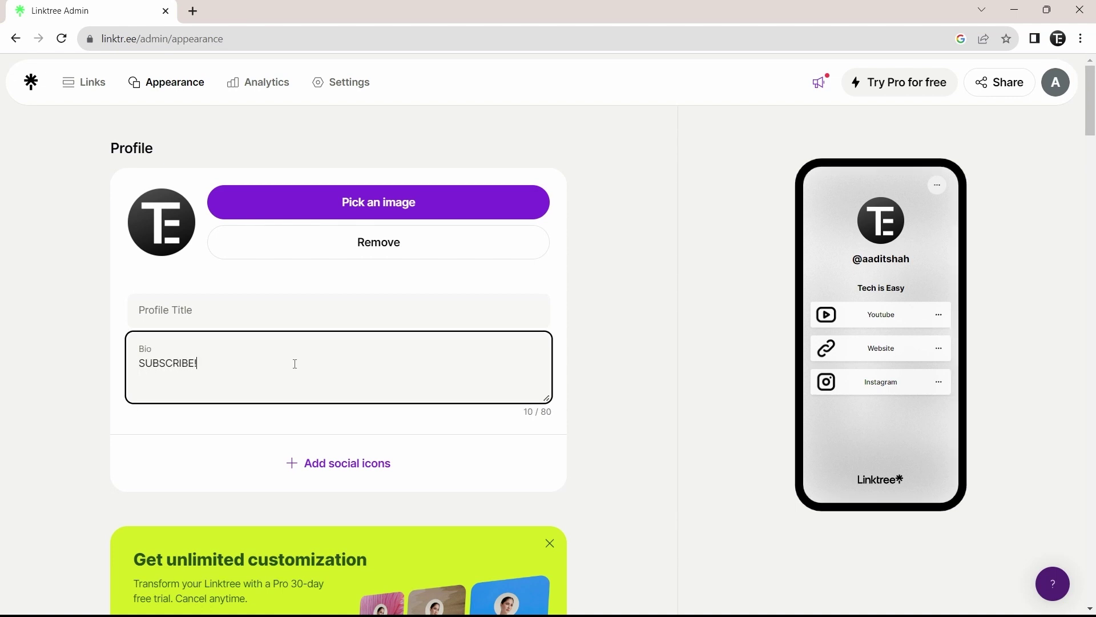
left_click(663, 382)
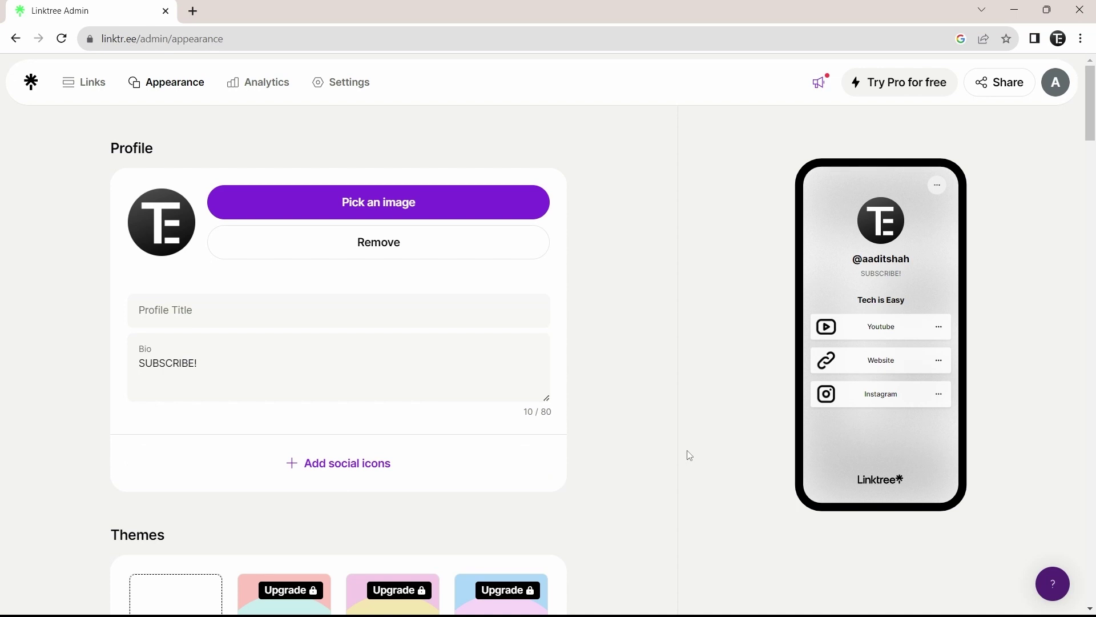
- Add an Instagram social icon linked to the channel's Instagram username
left_click(377, 477)
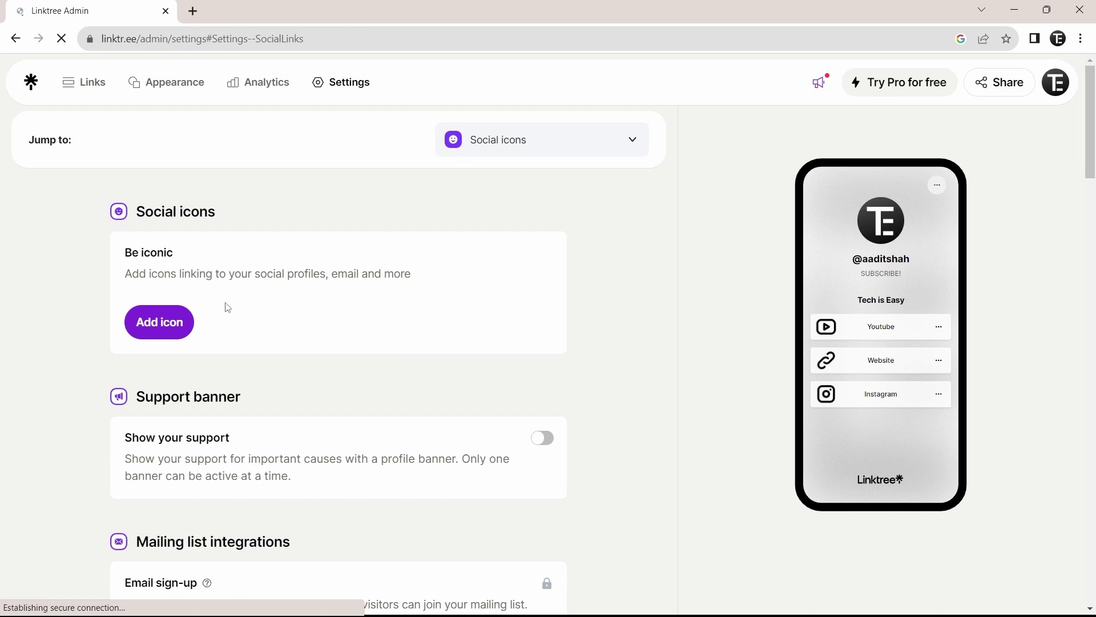
left_click(152, 321)
scroll(514, 397, "down", 2)
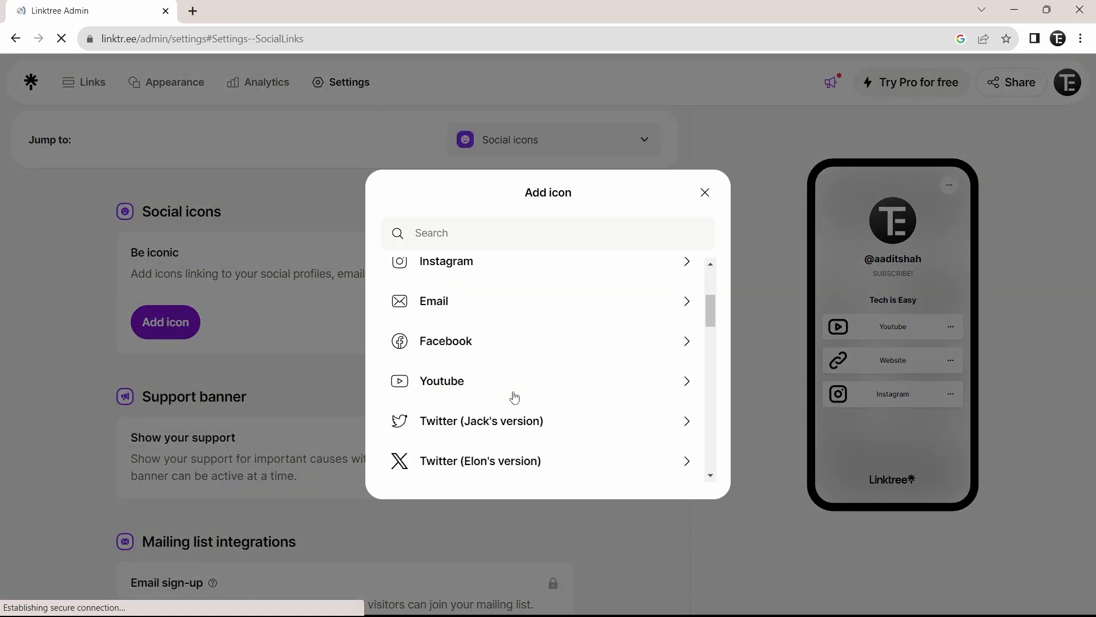
scroll(515, 398, "down", 10)
scroll(515, 397, "up", 15)
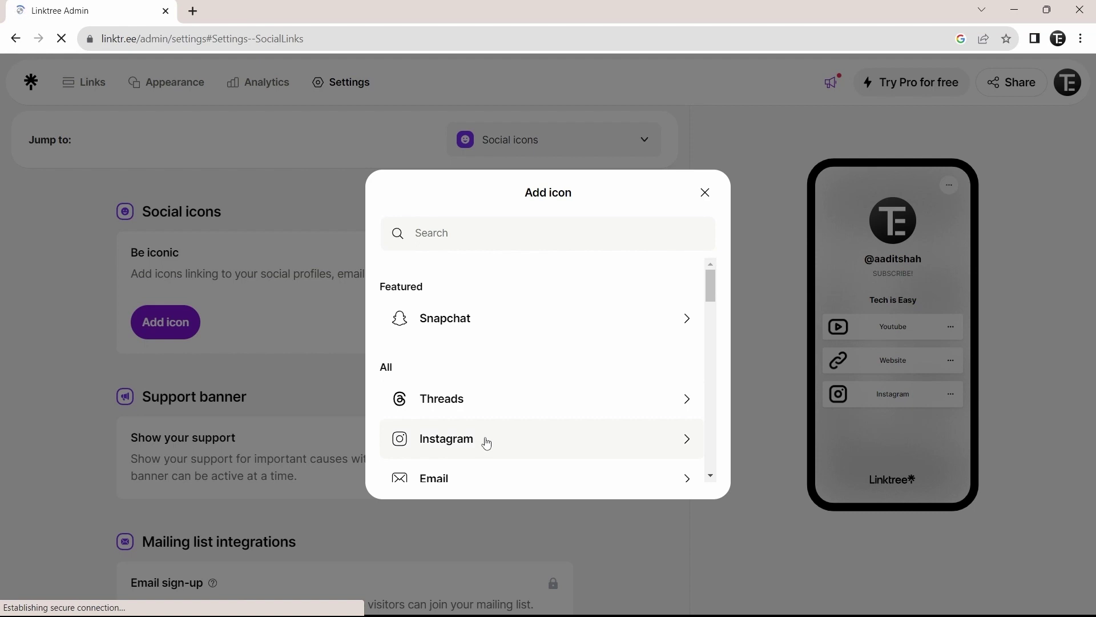
left_click(457, 445)
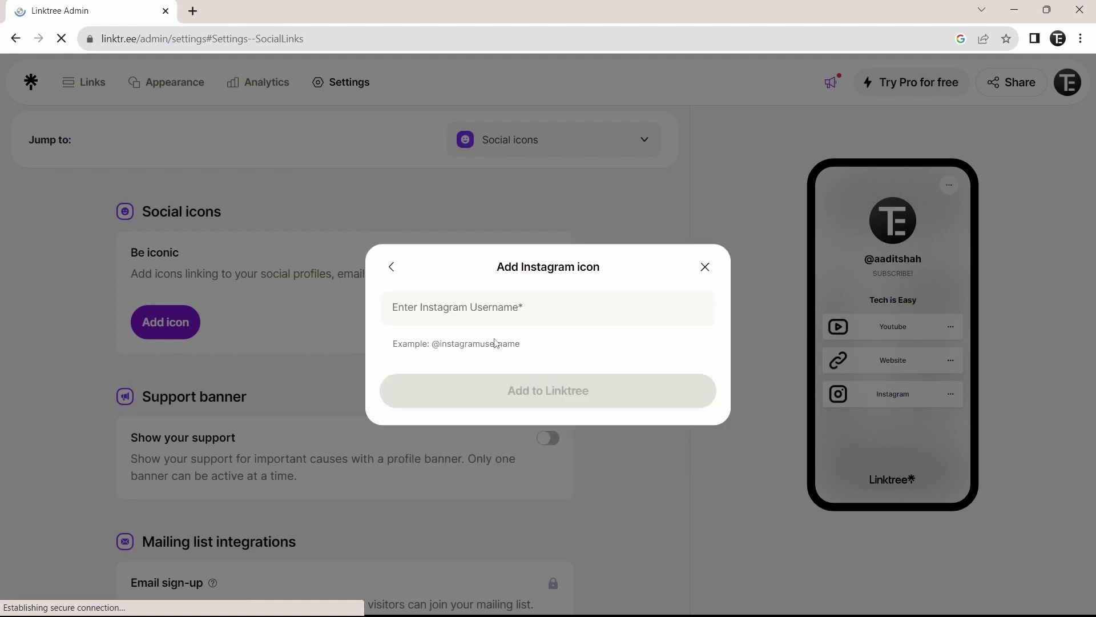
left_click(495, 307)
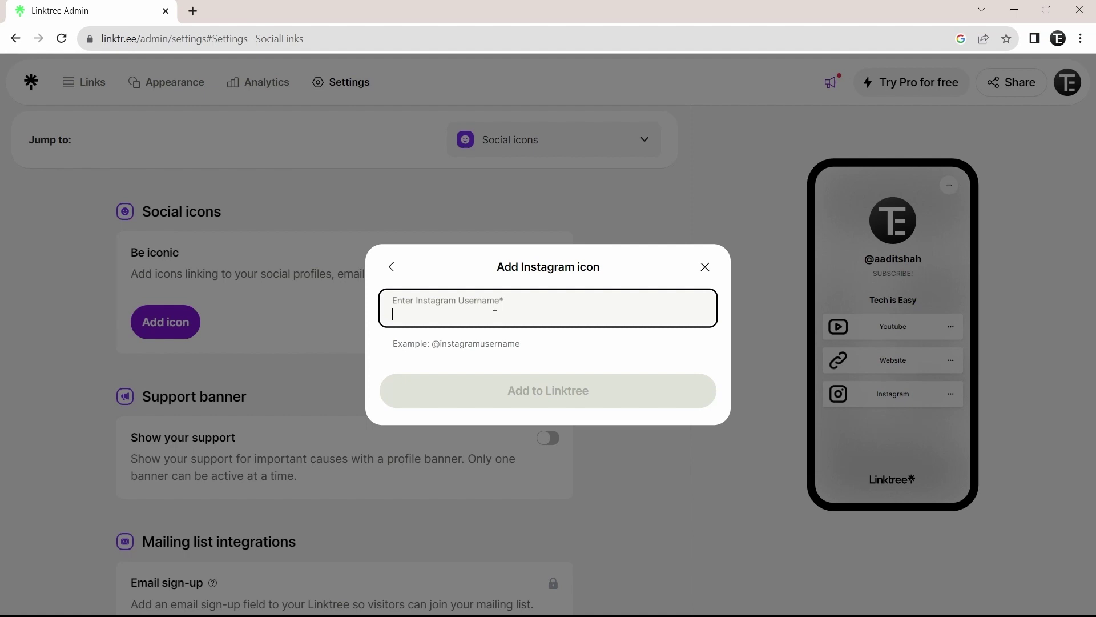
type("techiseasyyt")
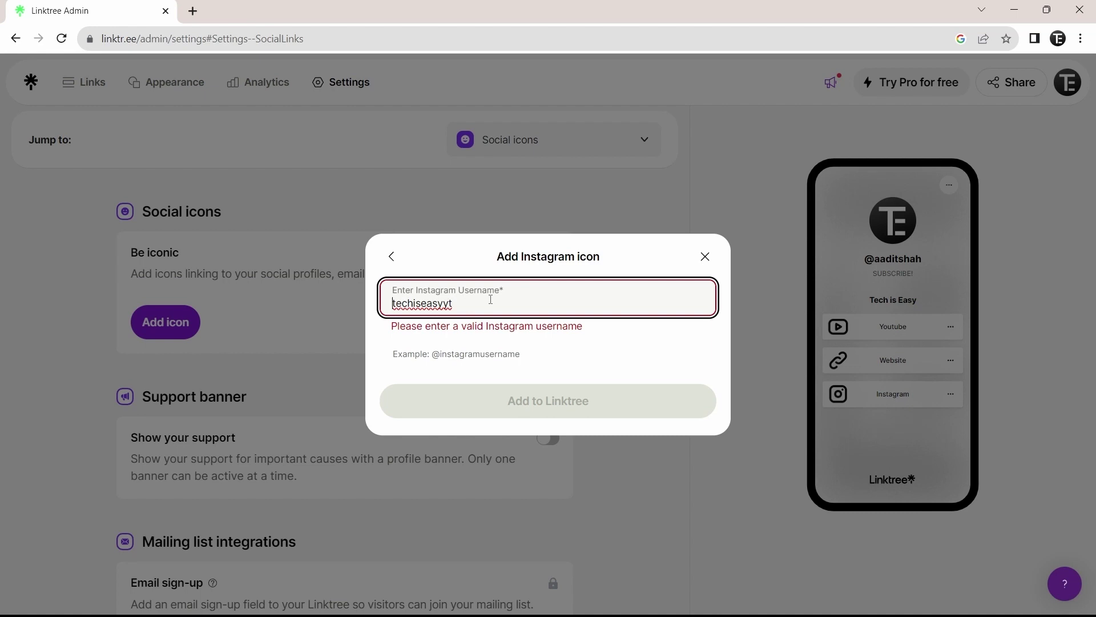
type("@")
left_click(553, 351)
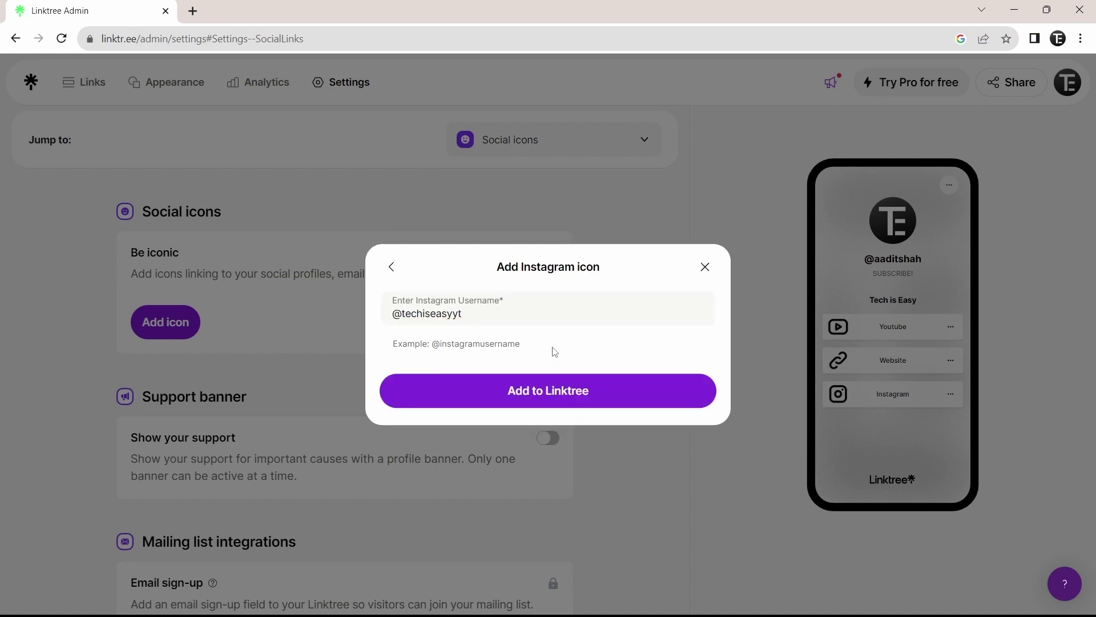
left_click(525, 396)
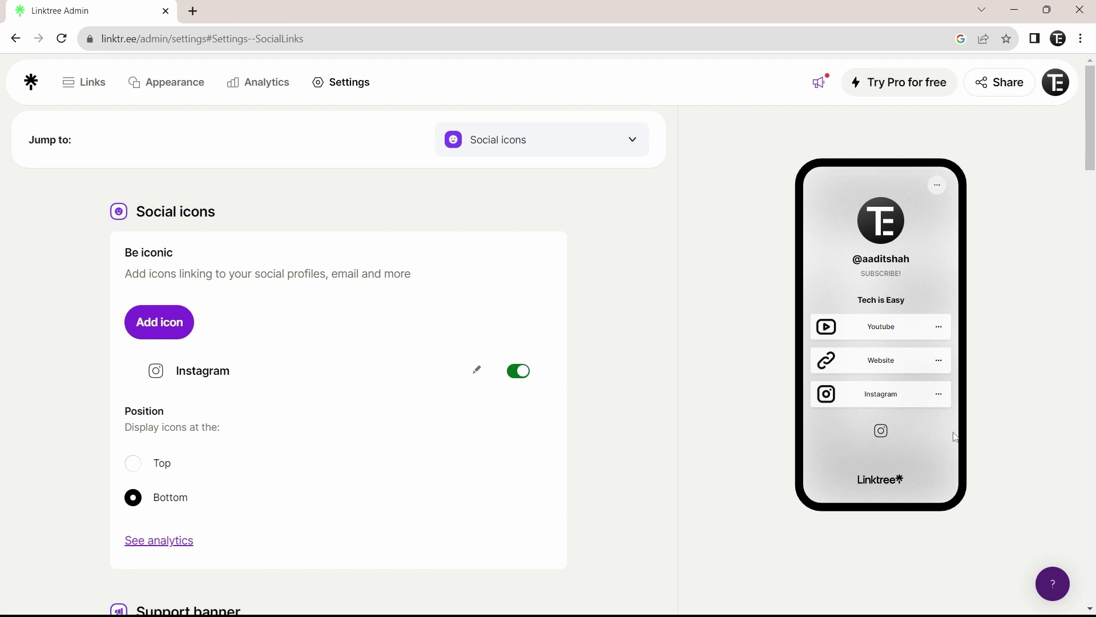
- Apply the Air Smoke theme instead of Mineral Blue and reload the Appearance page
key("alt+Left")
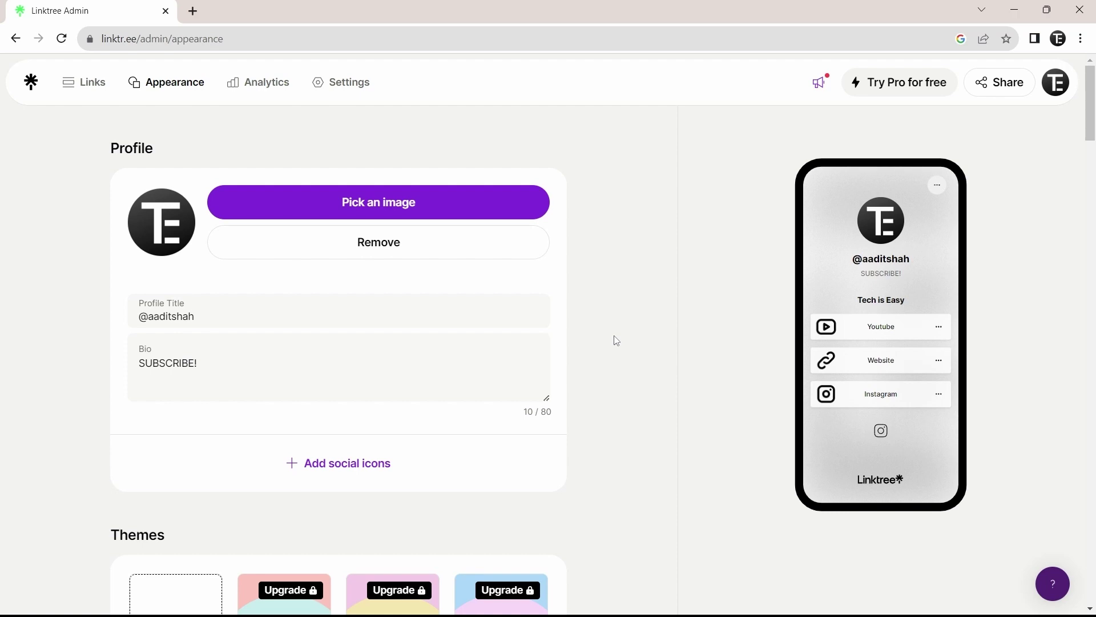
scroll(617, 341, "down", 7)
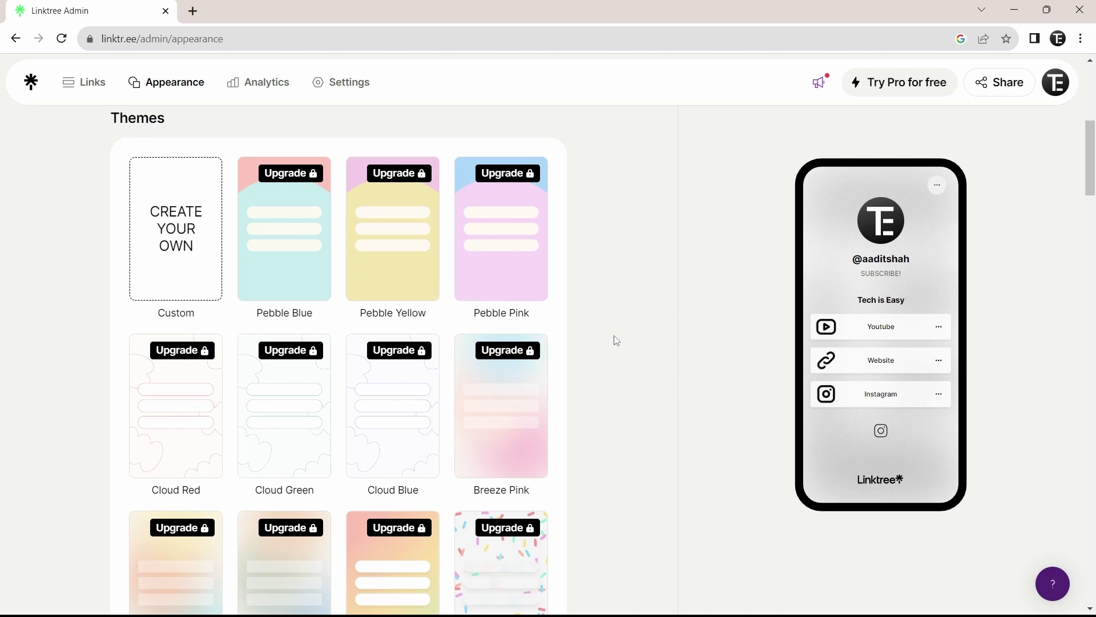
scroll(616, 341, "down", 14)
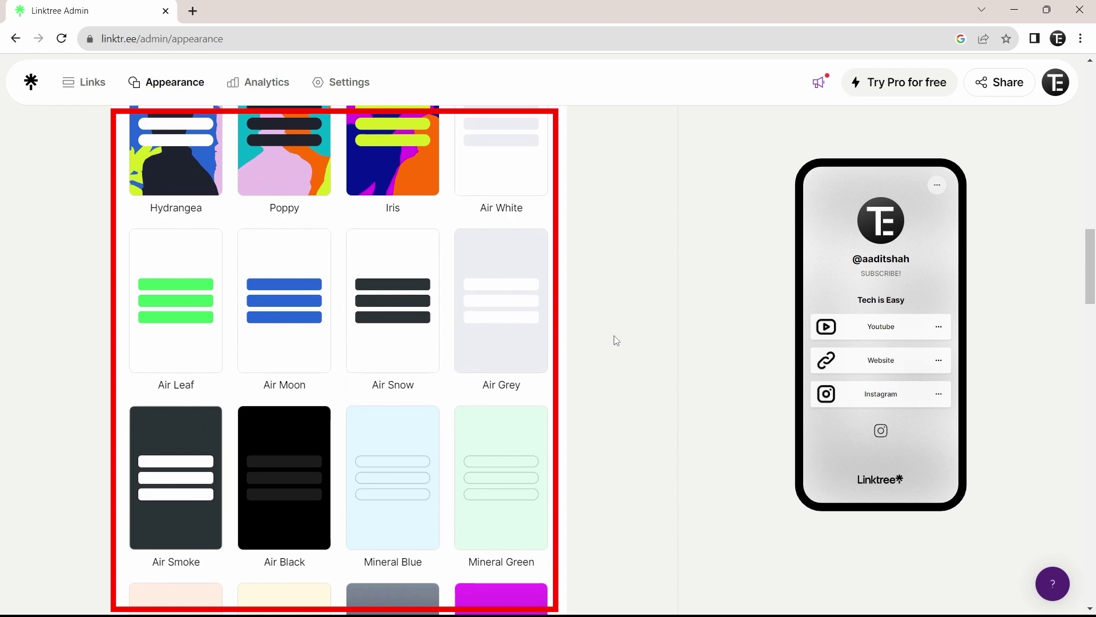
scroll(617, 341, "down", 3)
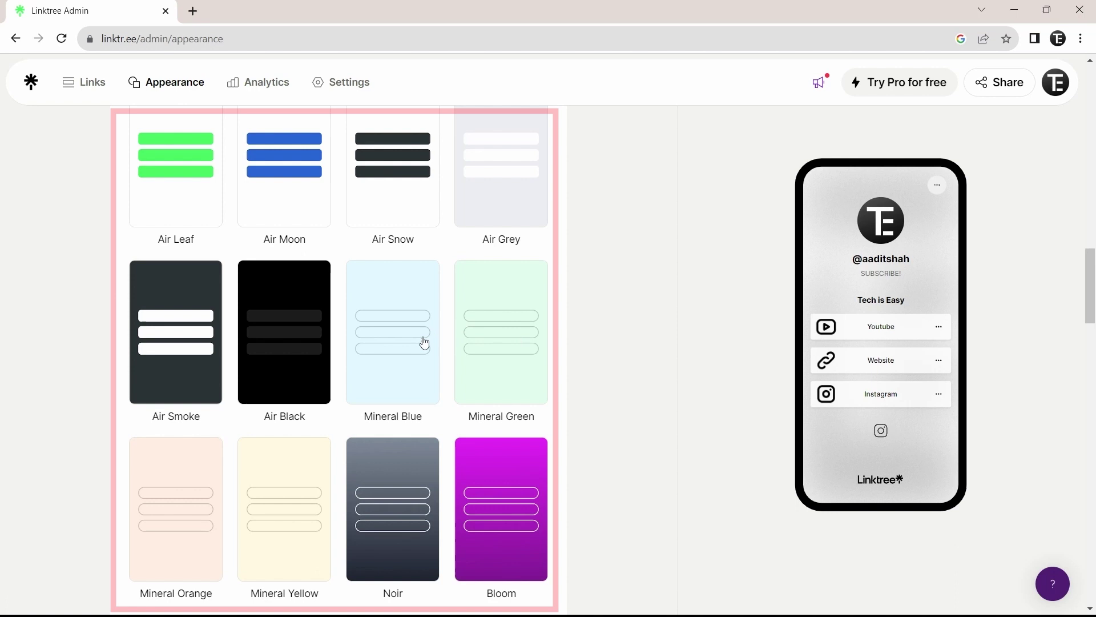
left_click(425, 350)
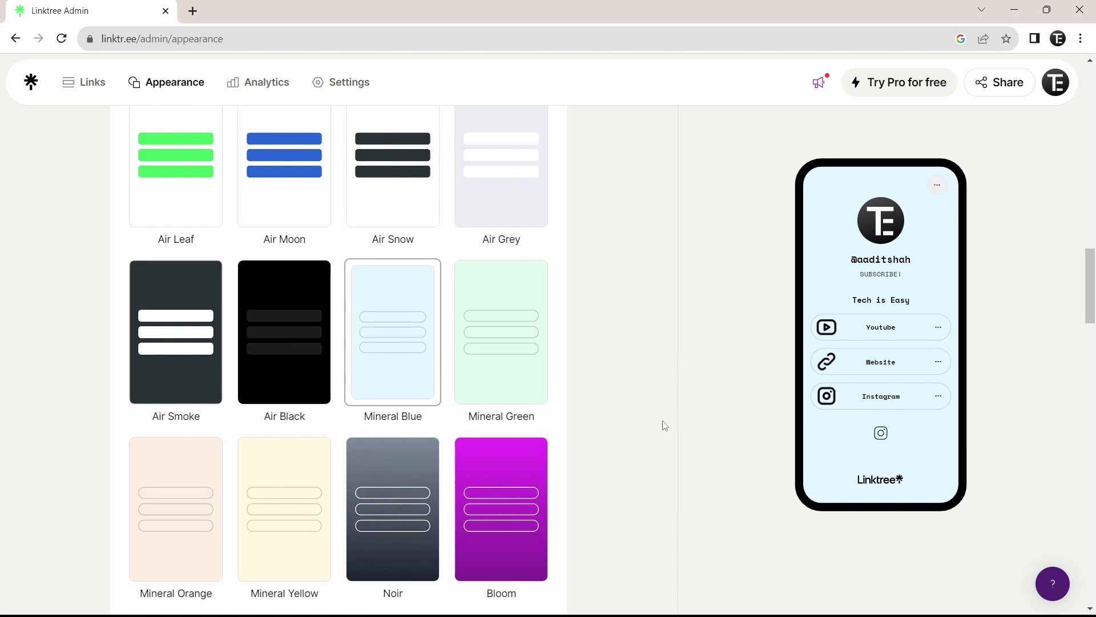
left_click(175, 332)
scroll(622, 413, "down", 1)
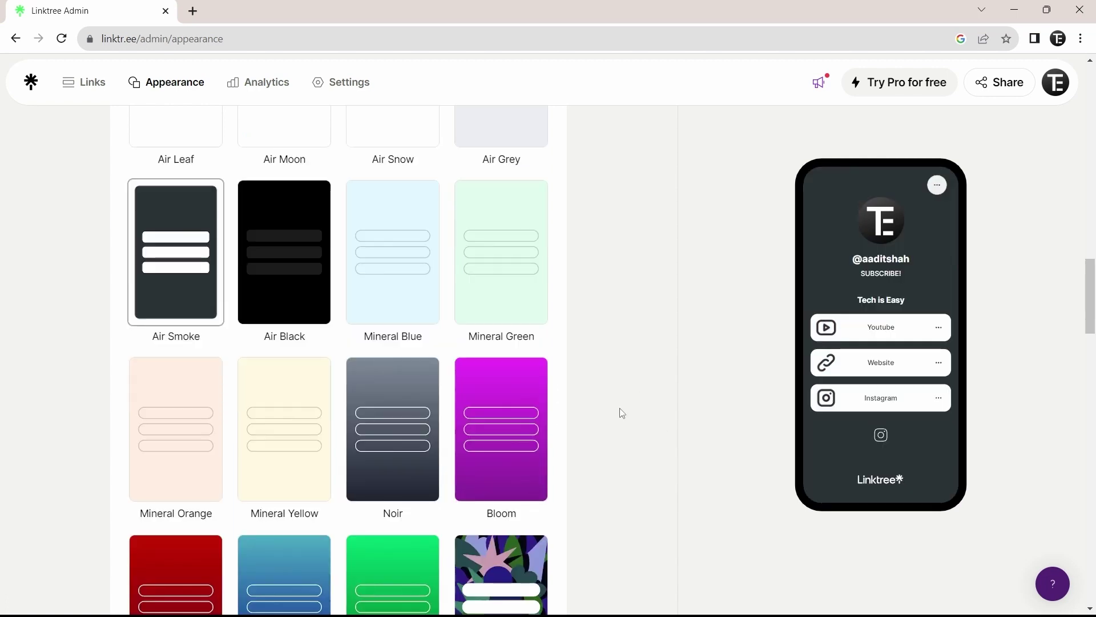
key("F5")
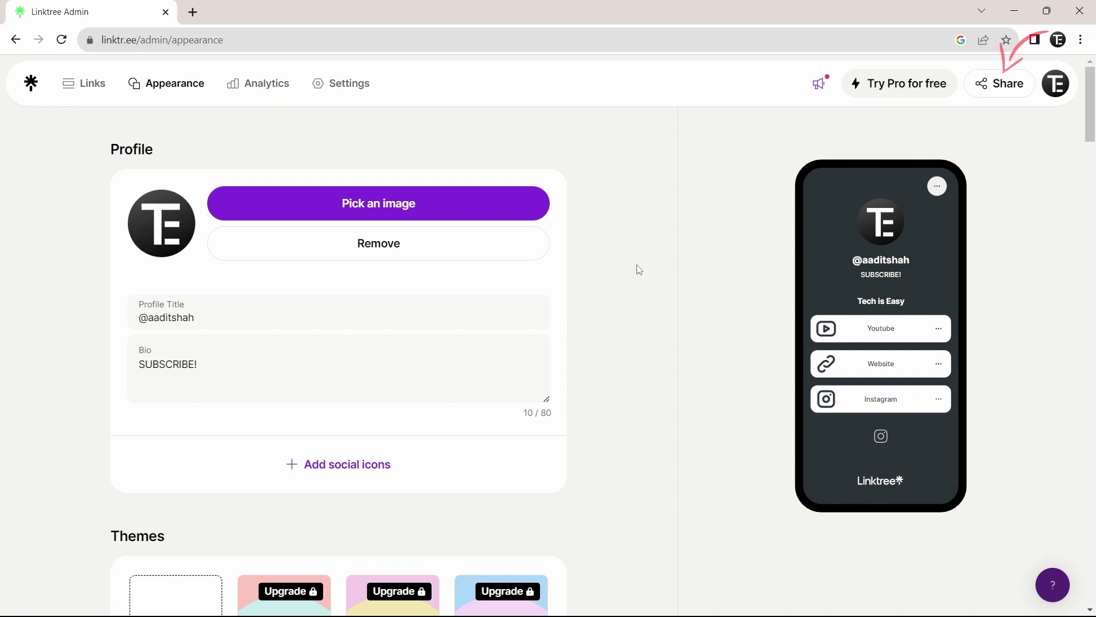
- Open the Share panel and copy the public linktr.ee page address
left_click(994, 91)
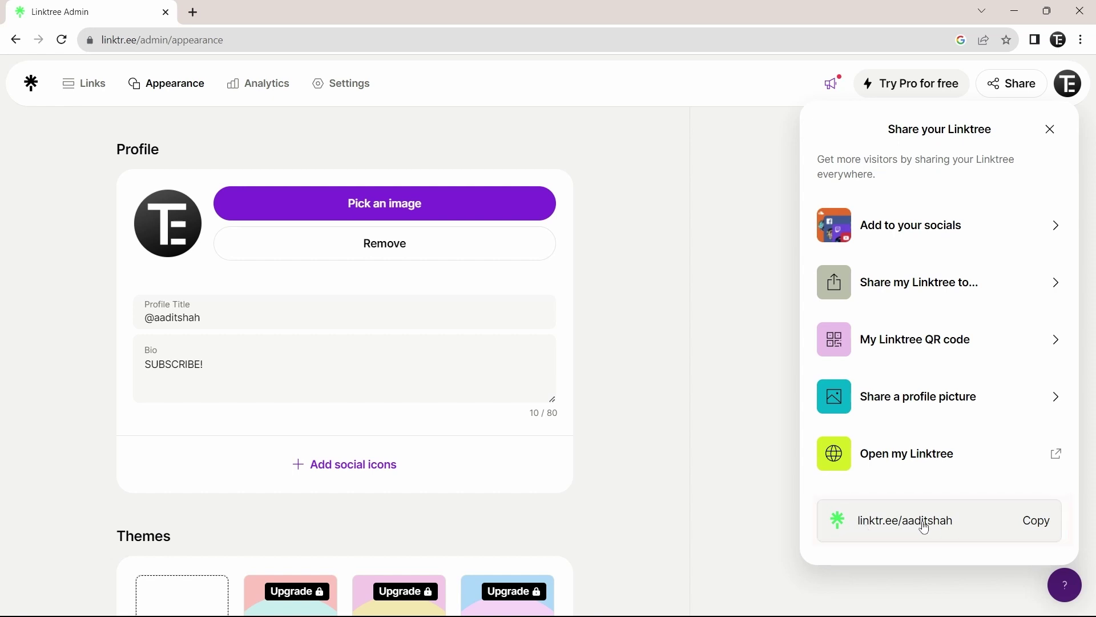
left_click(1033, 528)
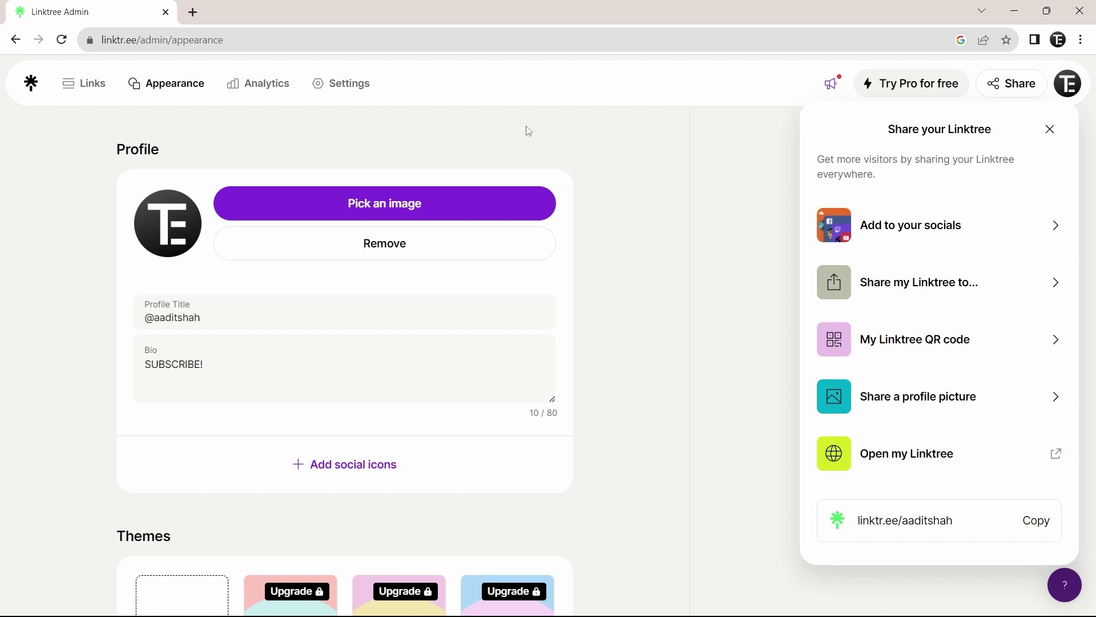
- Load the copied Linktree page address in a new Chrome tab
left_click(193, 14)
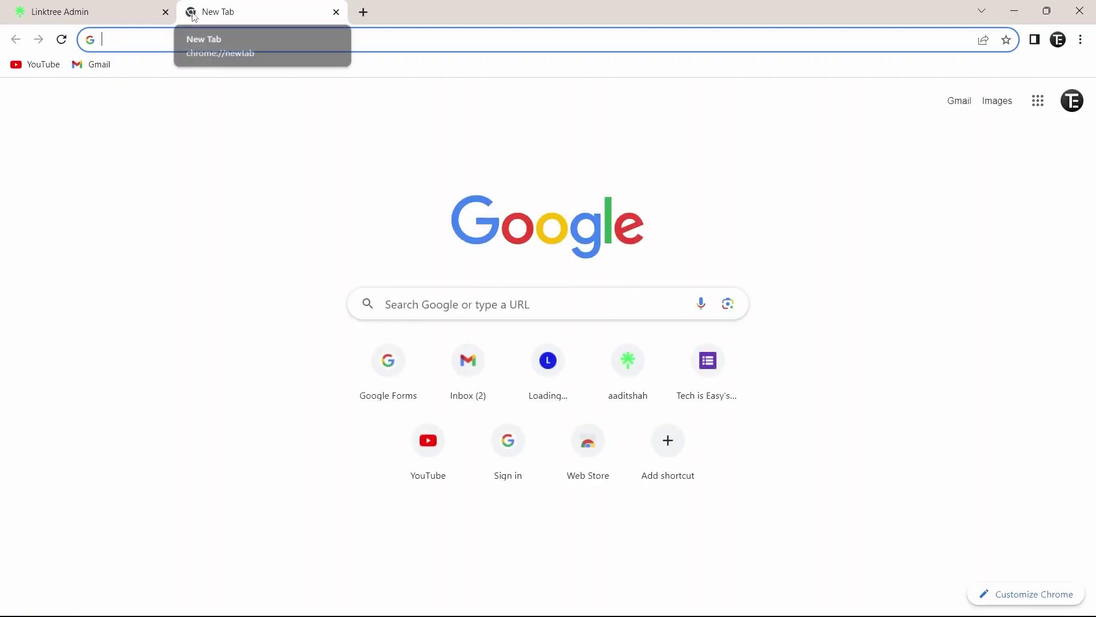
key("ctrl+v")
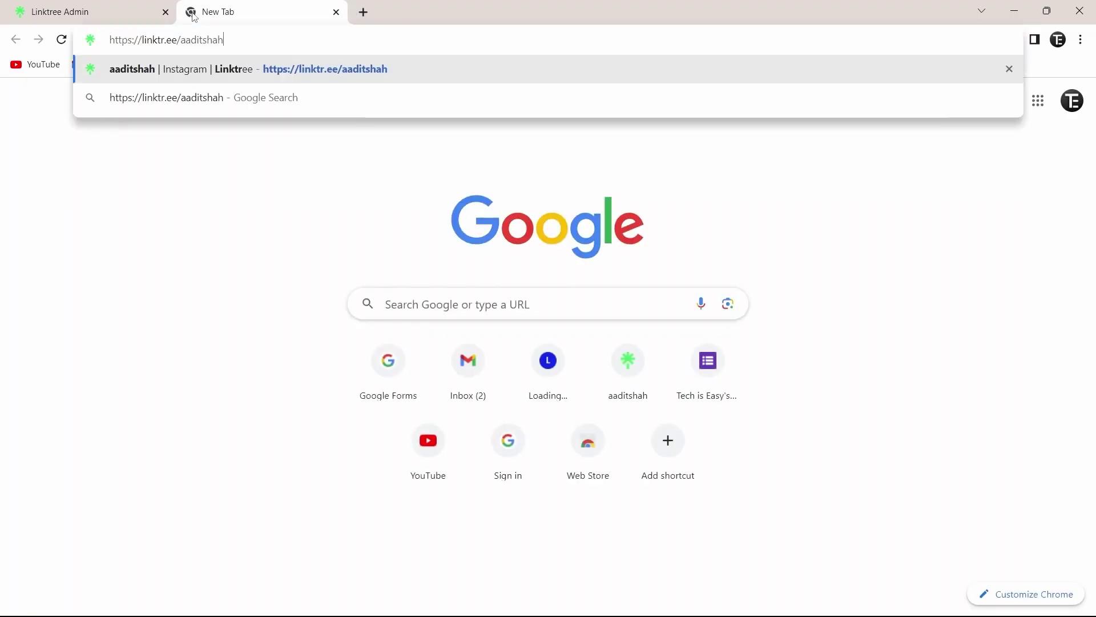
key("Return")
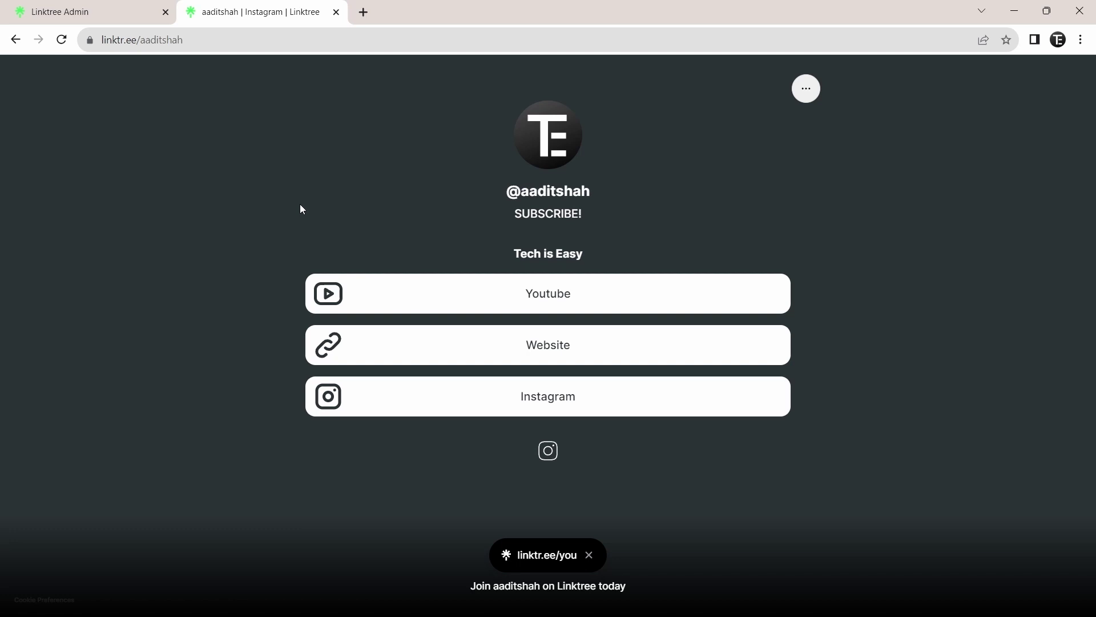
- Close the public page tab to return to the Linktree admin Social icons settings
key("ctrl+w")
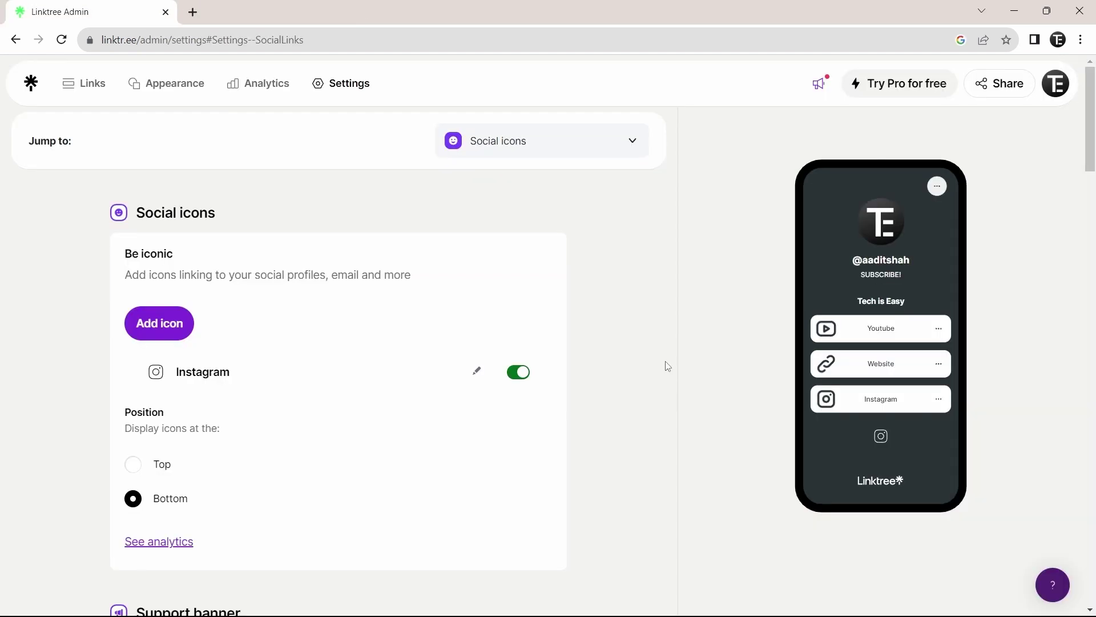